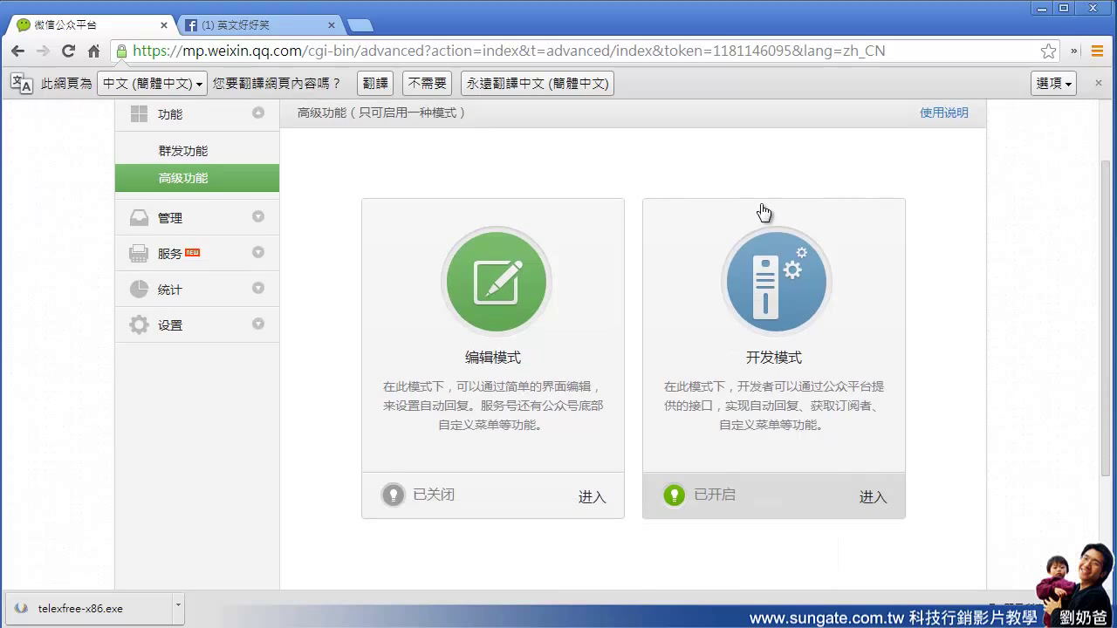
Step: Enter the developer mode (开发模式) page and highlight the URL and Token values under the server configuration
click(874, 499)
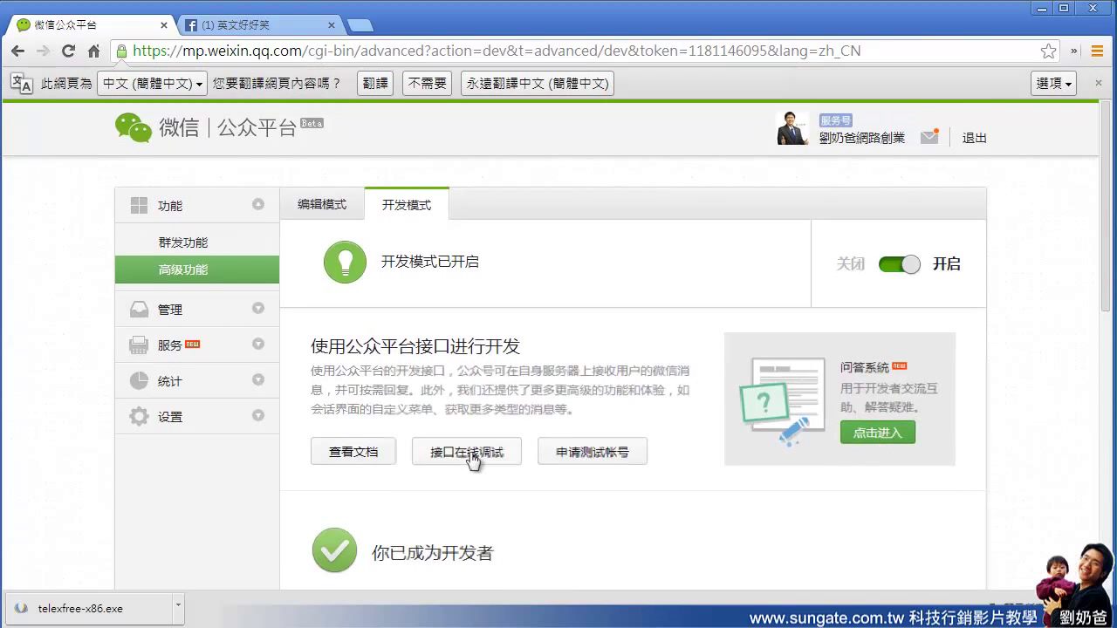
scroll(472, 437, down, 3)
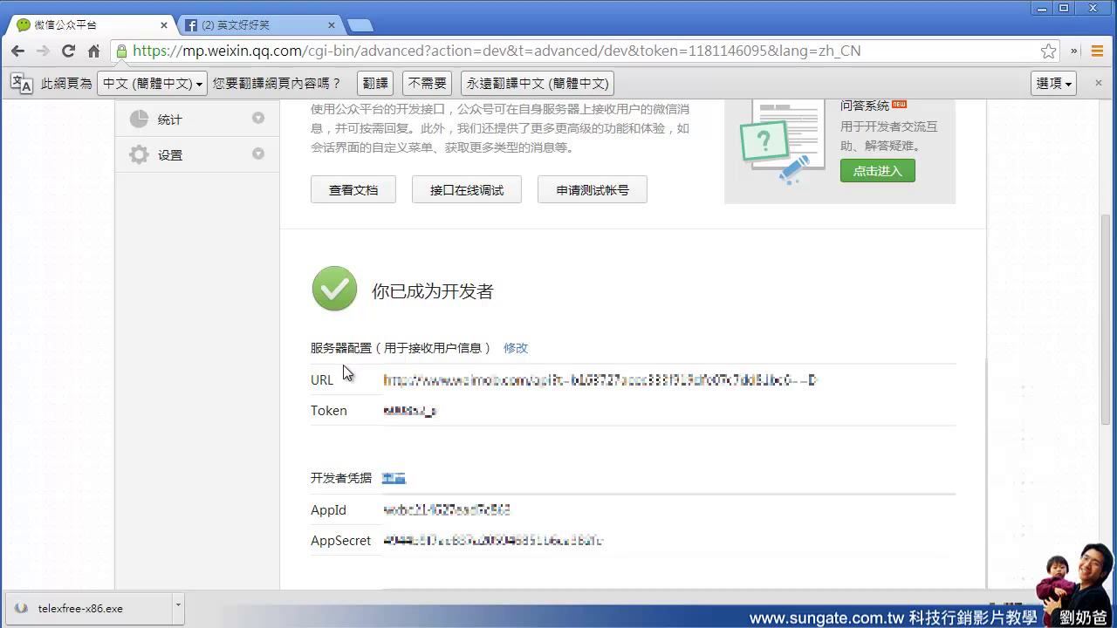
drag(384, 379, 822, 380)
drag(388, 379, 441, 410)
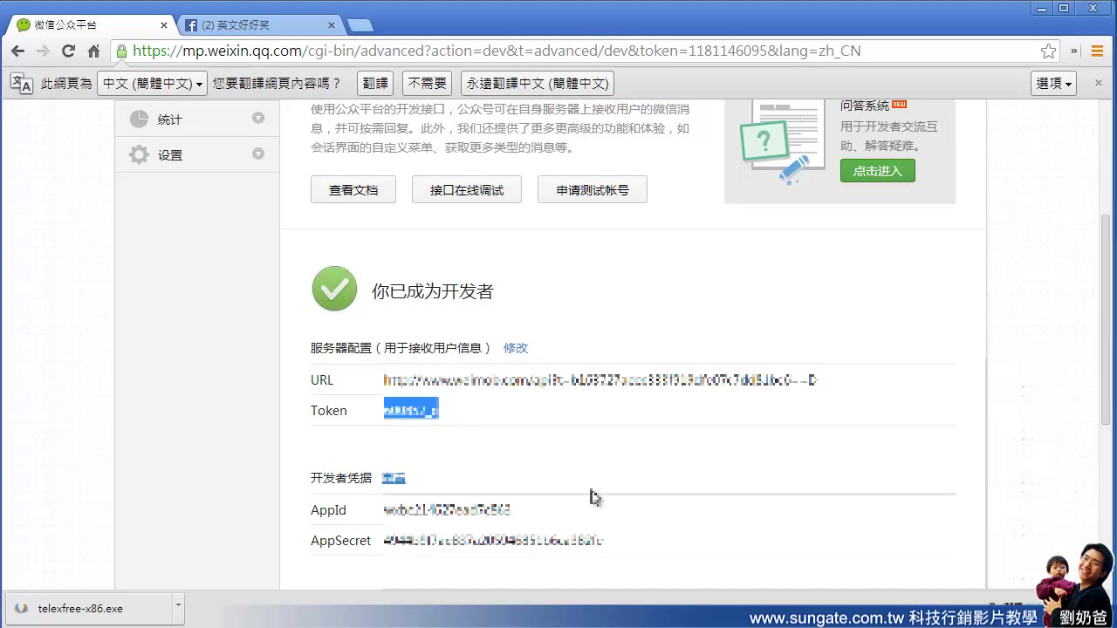
click(594, 497)
Step: Examine the developer credentials section, highlighting the AppId and AppSecret entries
scroll(743, 506, down, 1)
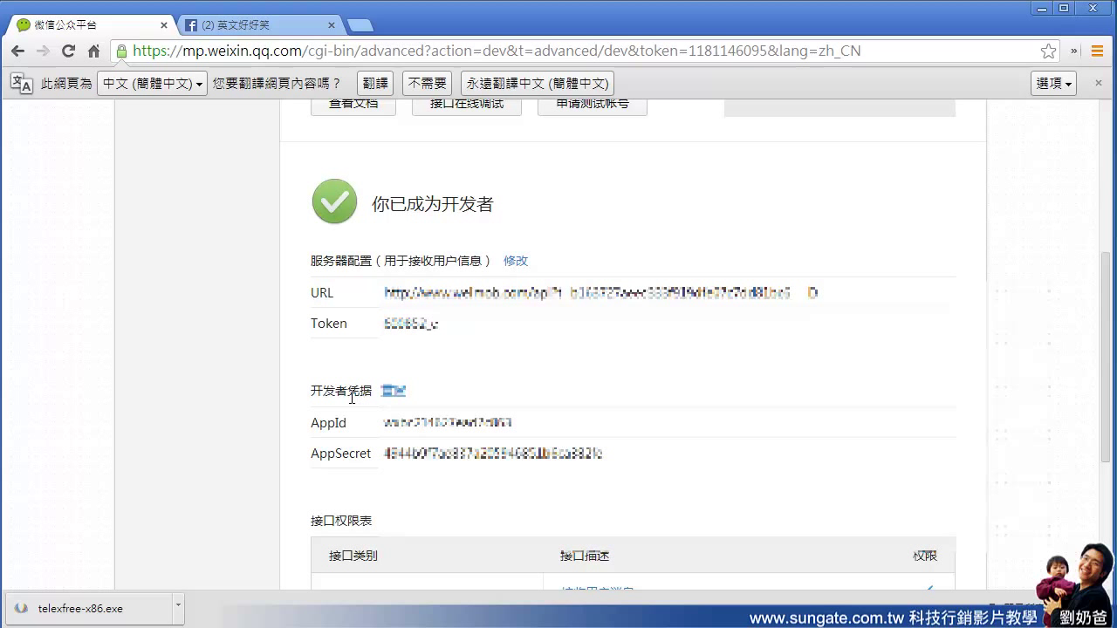
drag(352, 398, 363, 398)
click(561, 399)
click(351, 428)
drag(385, 426, 530, 425)
click(317, 459)
drag(313, 460, 615, 455)
click(438, 338)
Step: Open the server configuration's modify page, look through the service agreement, and return to the developer mode page
click(518, 262)
scroll(673, 321, down, 3)
scroll(673, 321, down, 3)
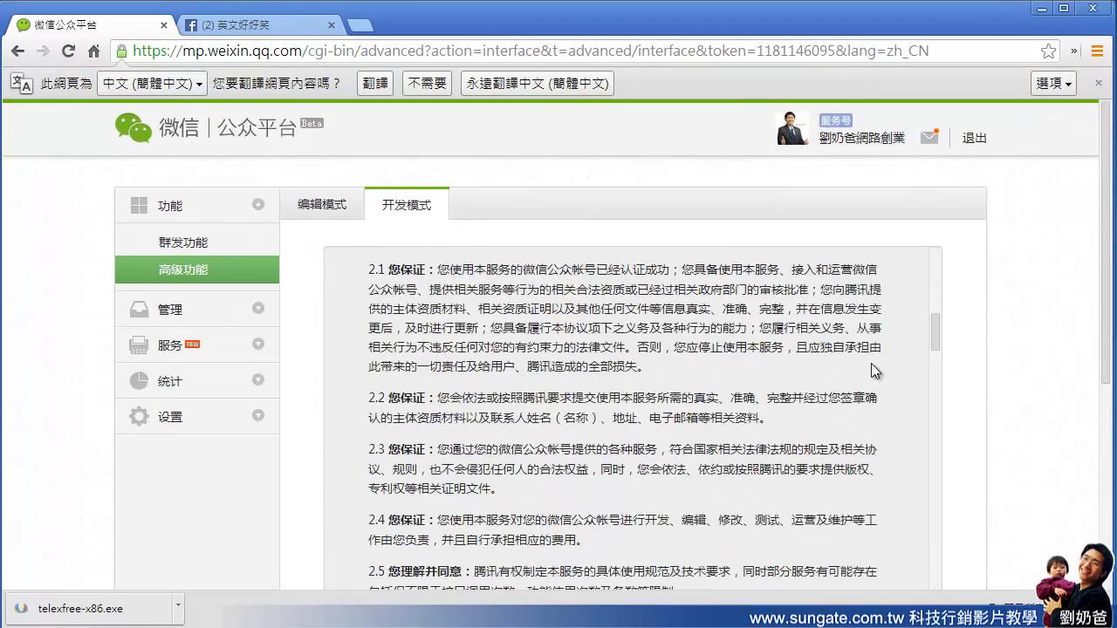
scroll(1047, 421, down, 5)
scroll(1048, 422, up, 5)
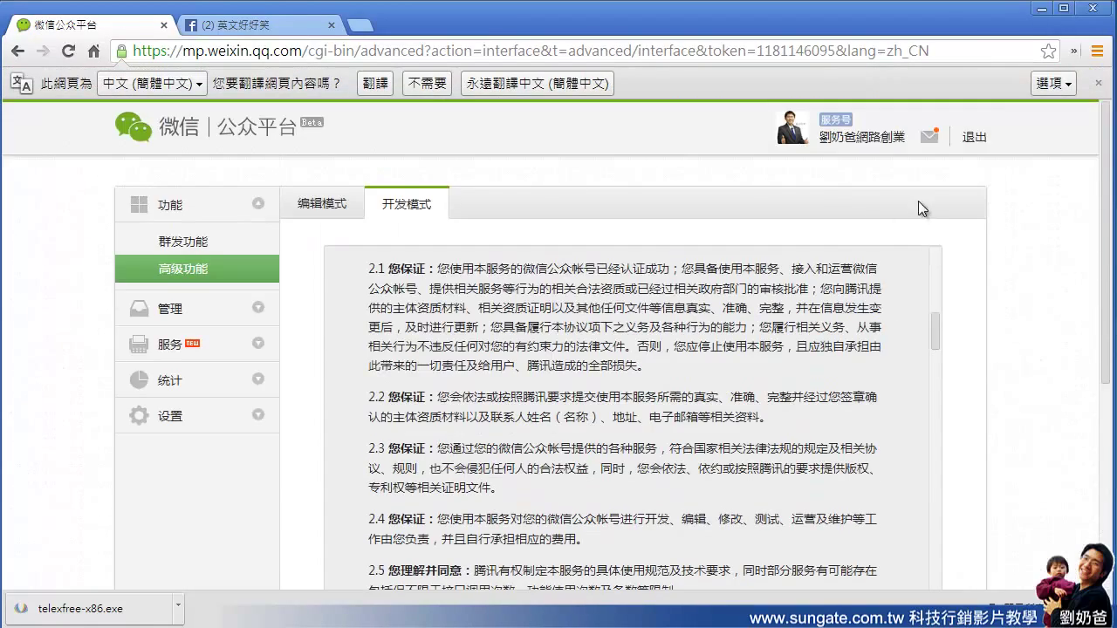
click(18, 50)
scroll(576, 311, up, 1)
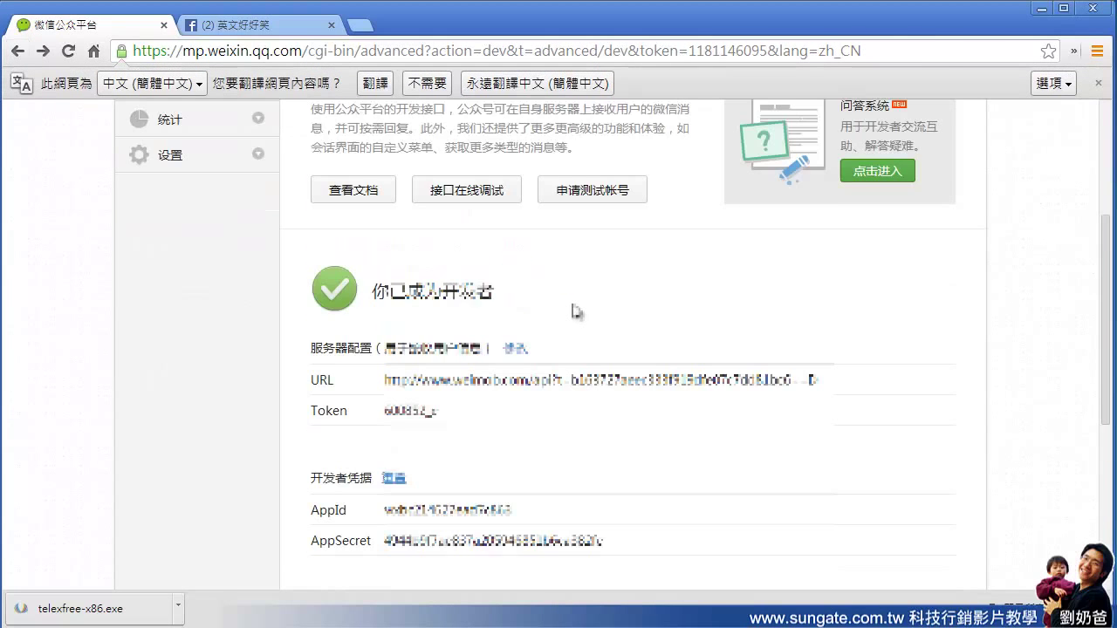
Step: Review the 基础接口 entries in the interface permission table and open the 接受事件推送 documentation in a separate tab
scroll(574, 307, down, 3)
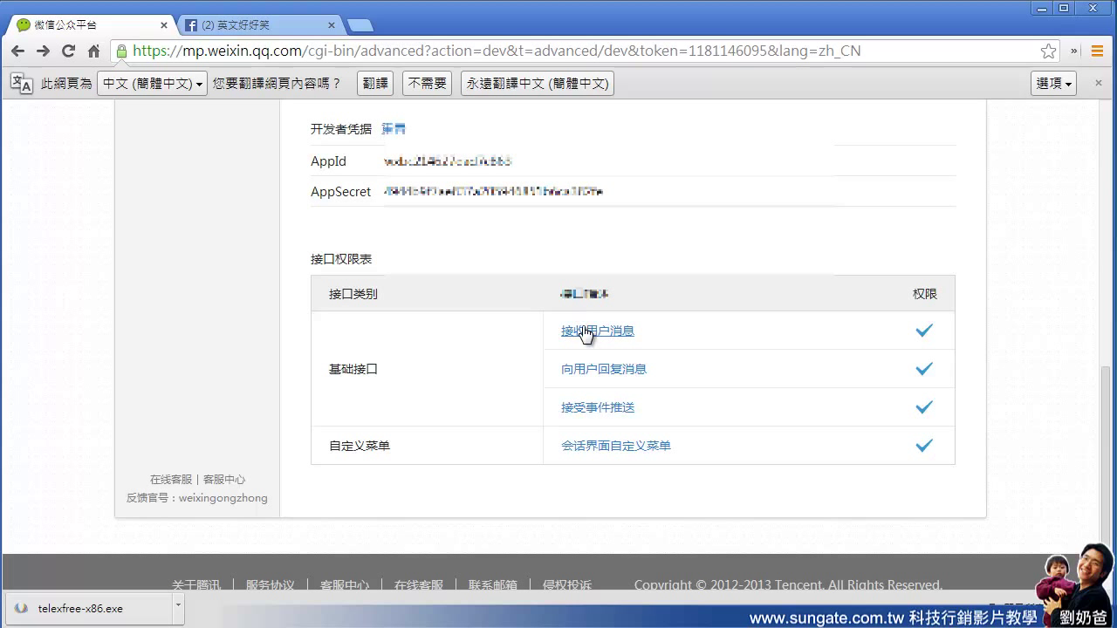
drag(354, 372, 415, 374)
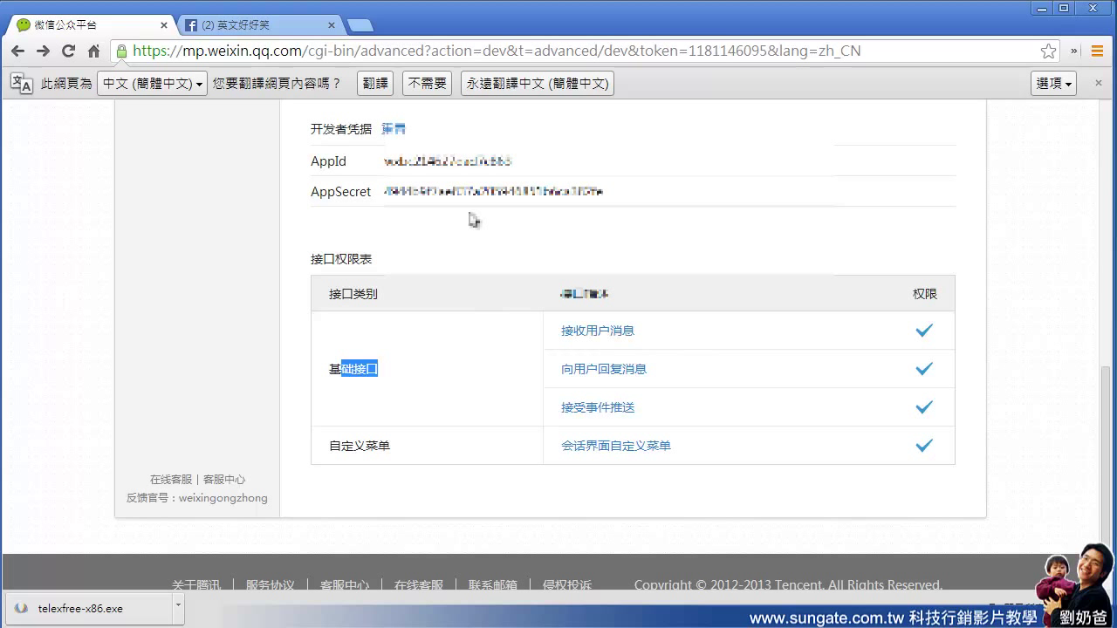
middle_click(619, 411)
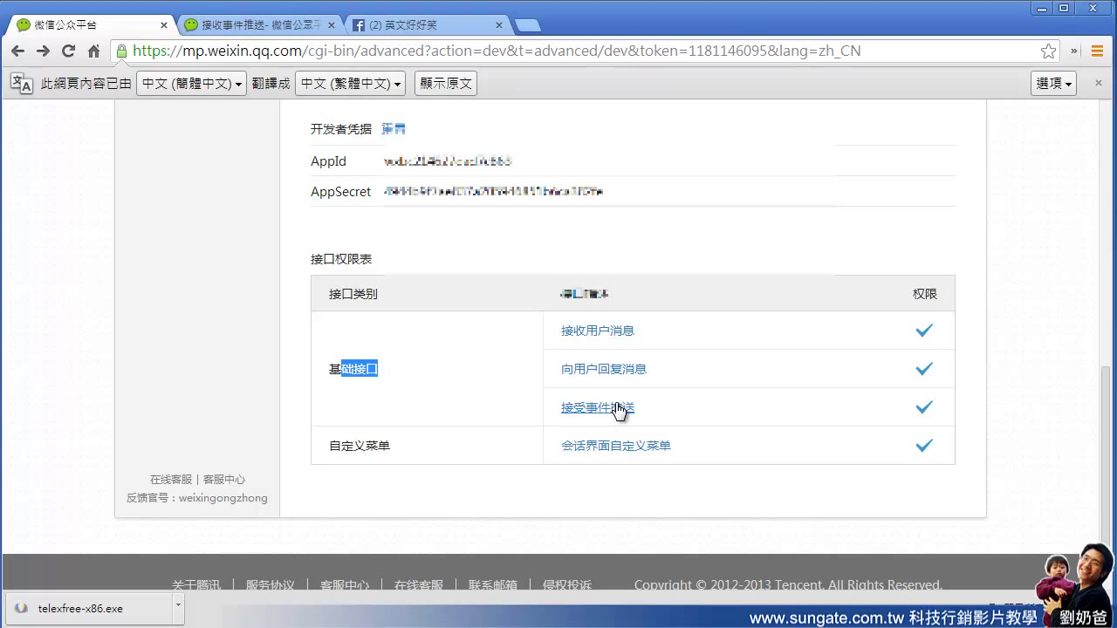
click(279, 32)
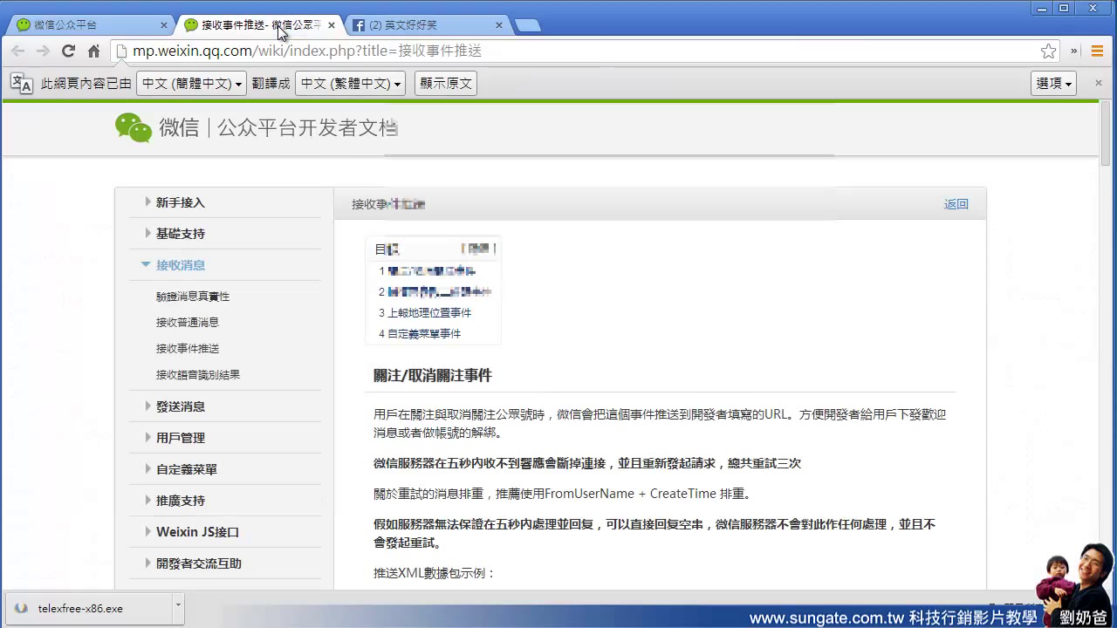
Step: Return from the documentation to the developer mode page and highlight the 自定义菜单 category in the permission table
right_click(424, 279)
click(583, 281)
key(ctrl+shift+Tab)
click(439, 468)
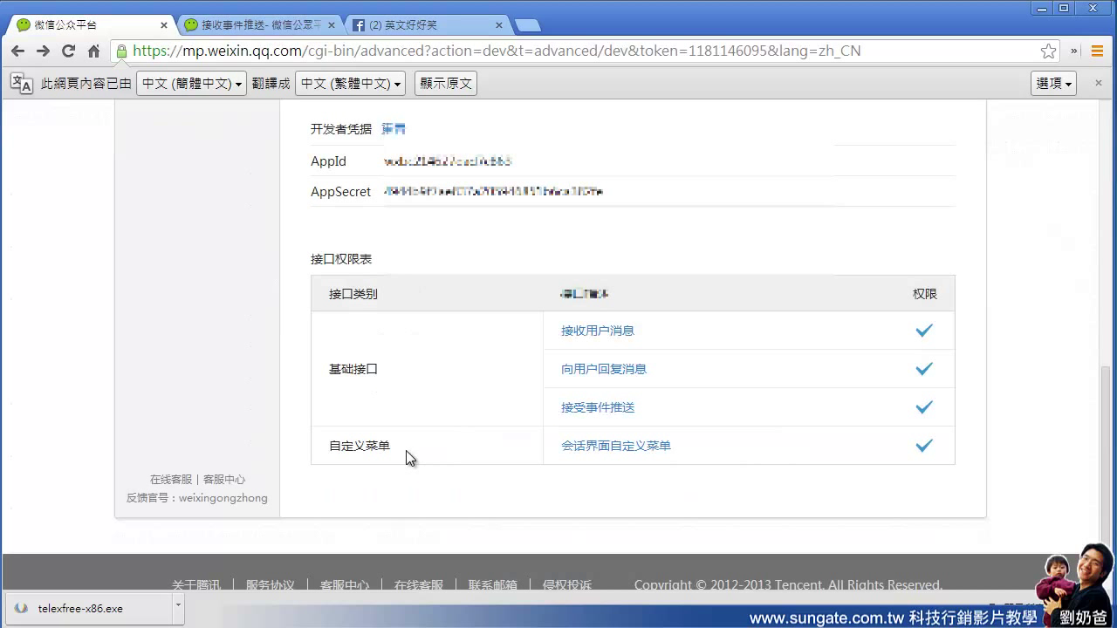
drag(406, 450, 326, 445)
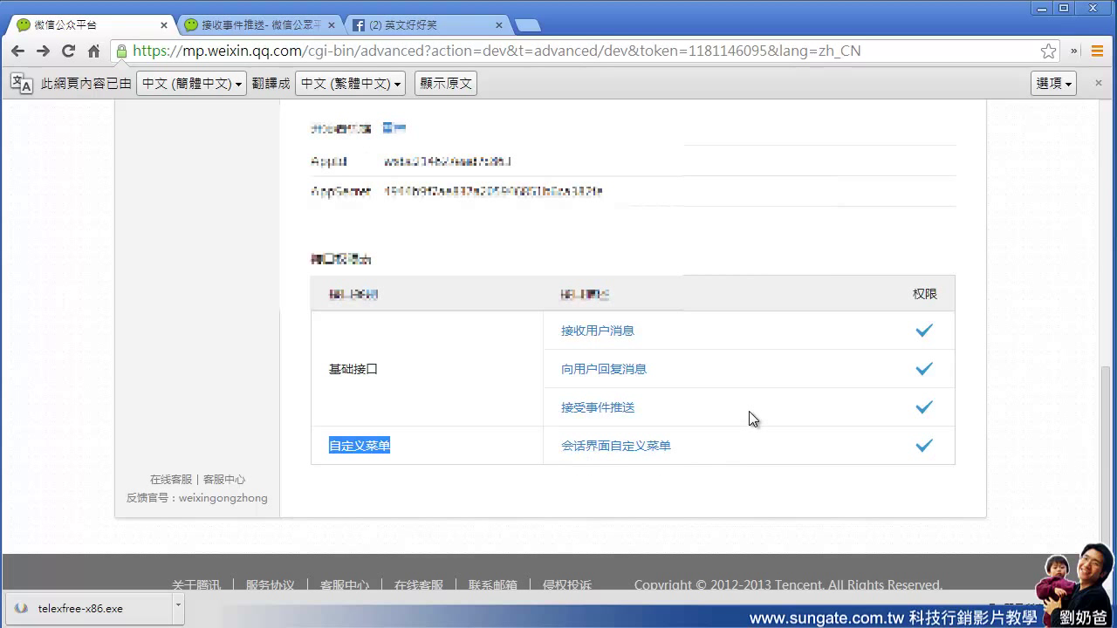
Step: Narrow the browser window to reveal the Android phone mirror, and unlock the phone to its home screen
drag(1110, 441, 818, 453)
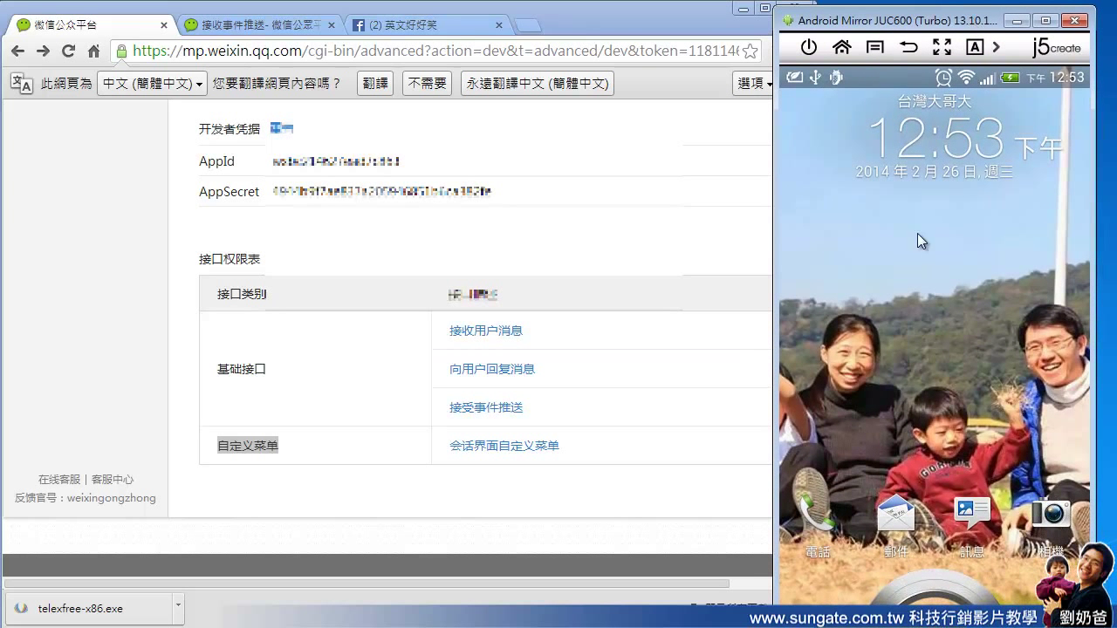
drag(972, 510, 1003, 244)
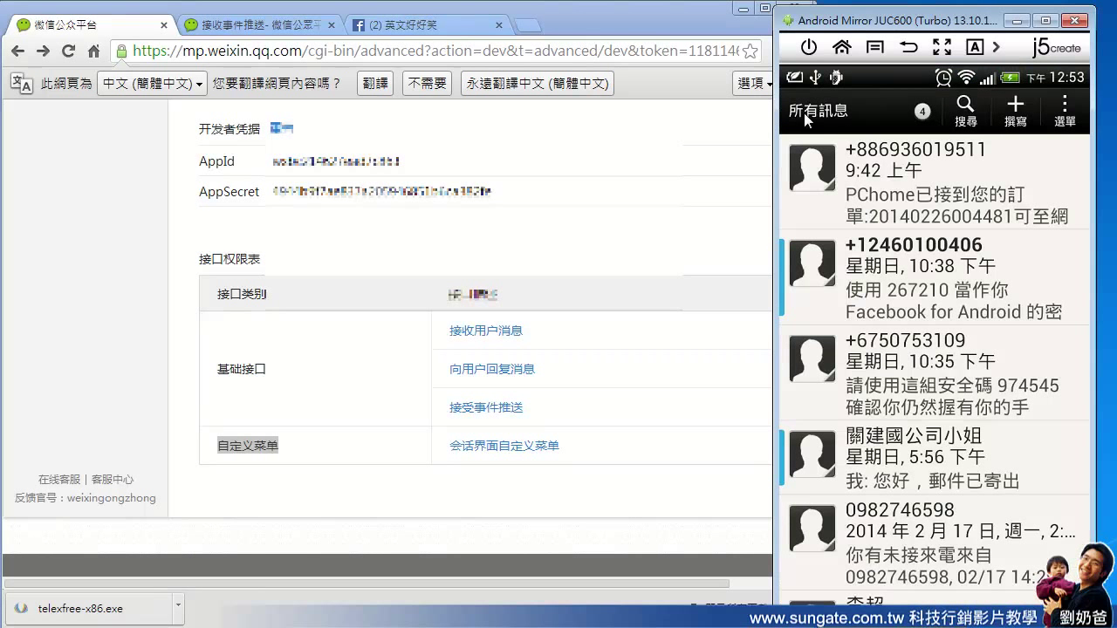
right_click(850, 515)
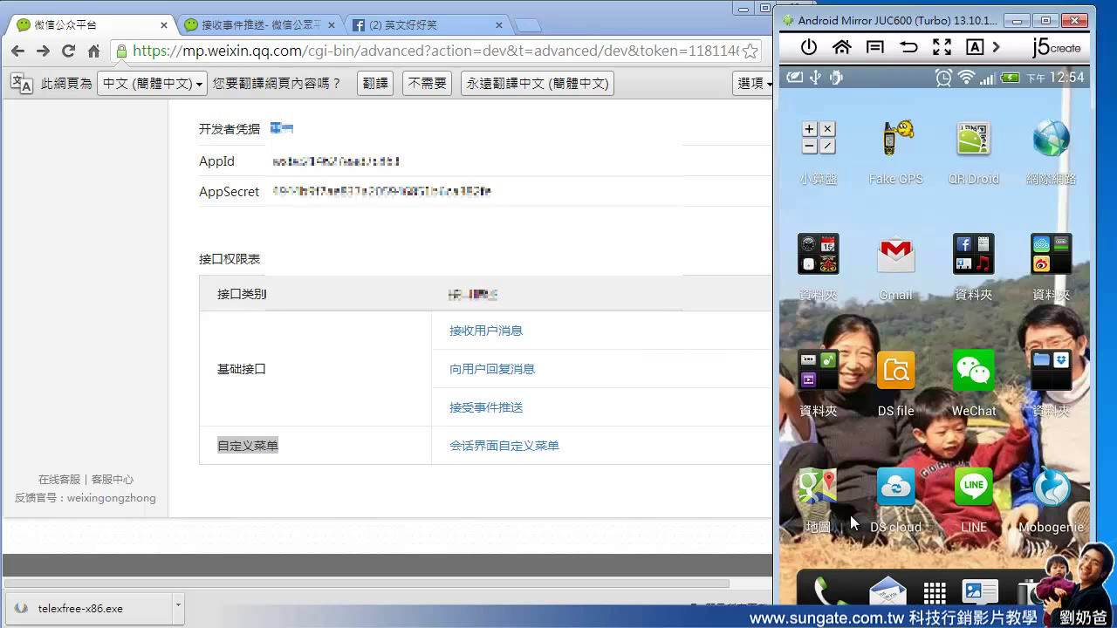
Step: Launch WeChat on the mirrored phone and open the public account's chat
click(967, 384)
scroll(967, 383, down, 3)
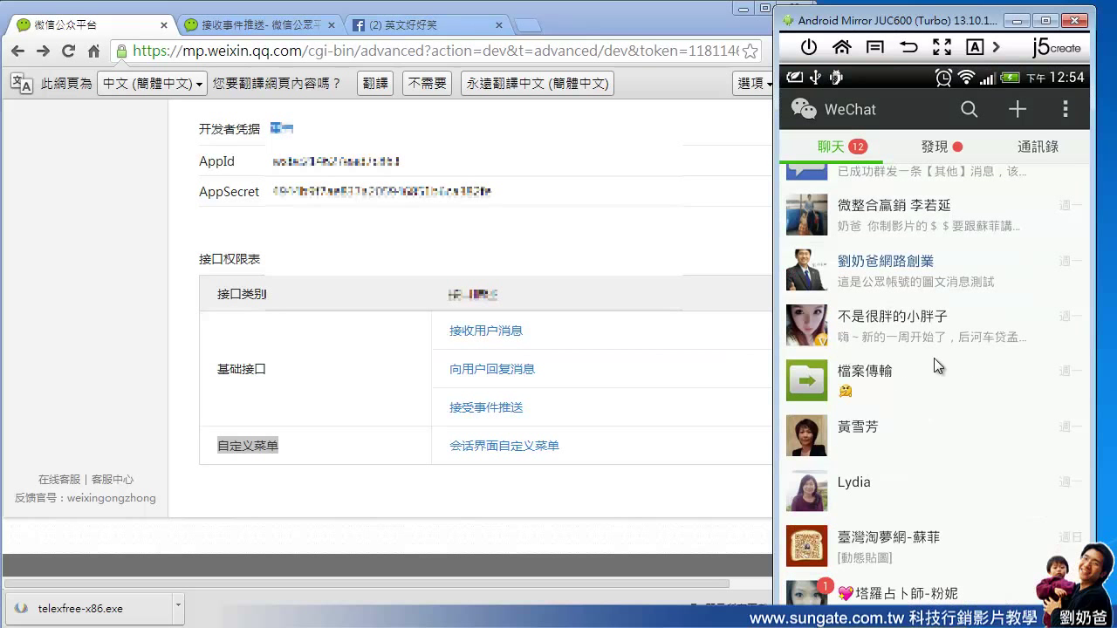
click(819, 283)
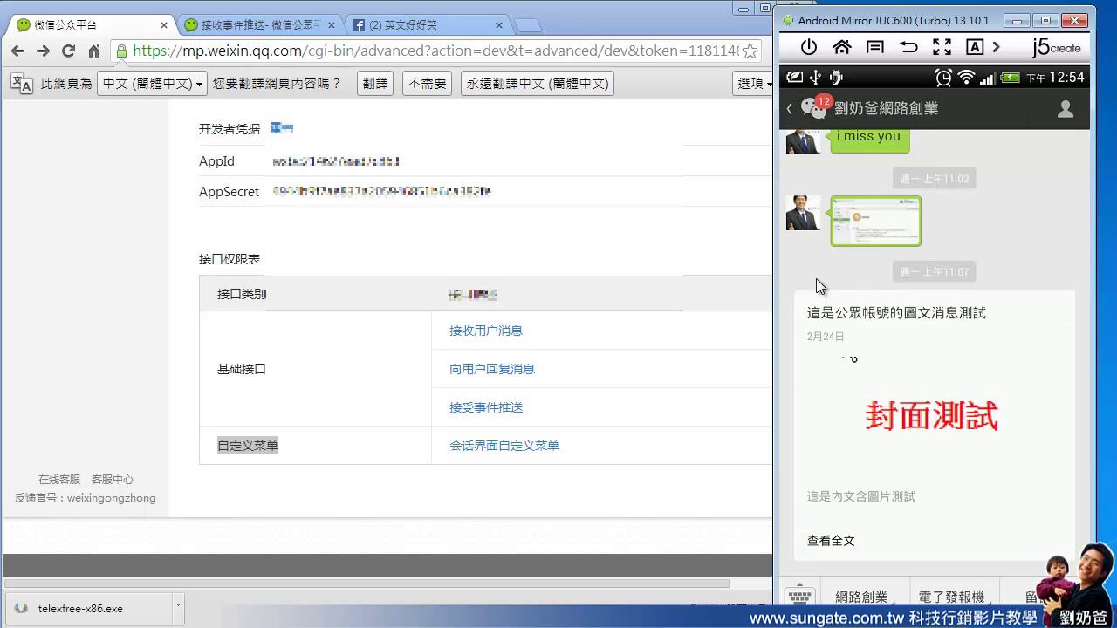
Step: Show the chat's 網路創業 custom submenu, open the message board (留言板) page, and return to the chat
click(862, 597)
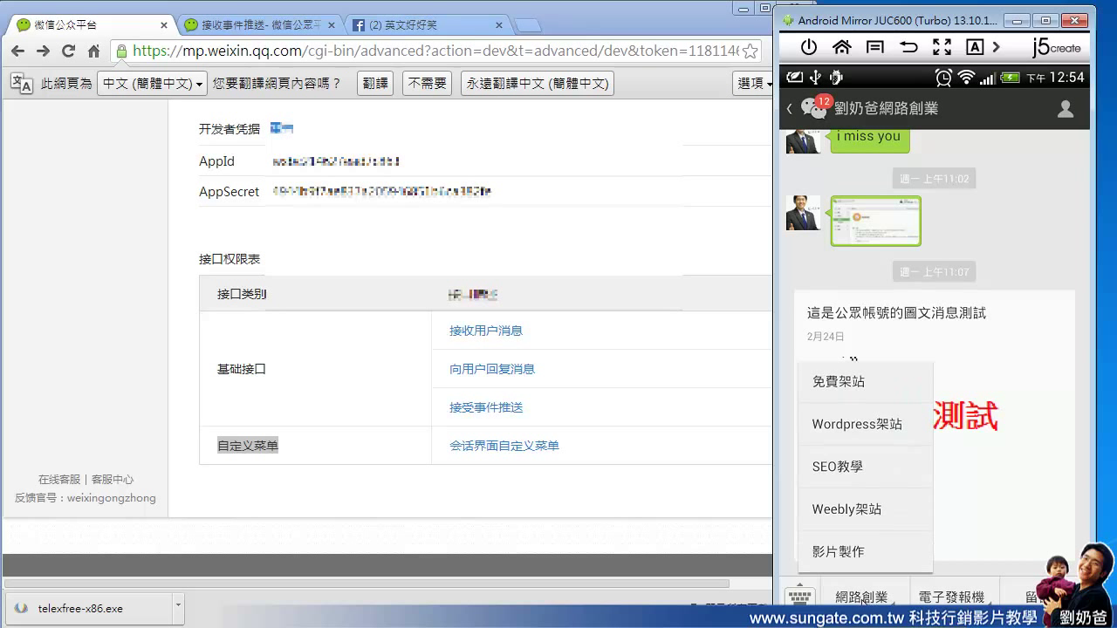
click(978, 597)
click(978, 548)
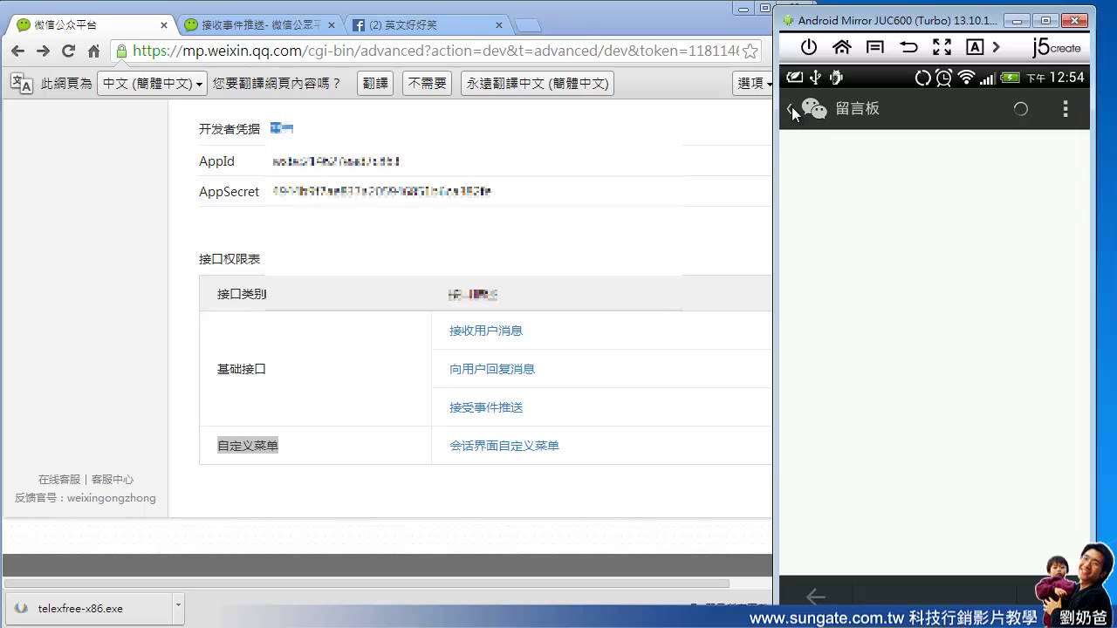
click(792, 107)
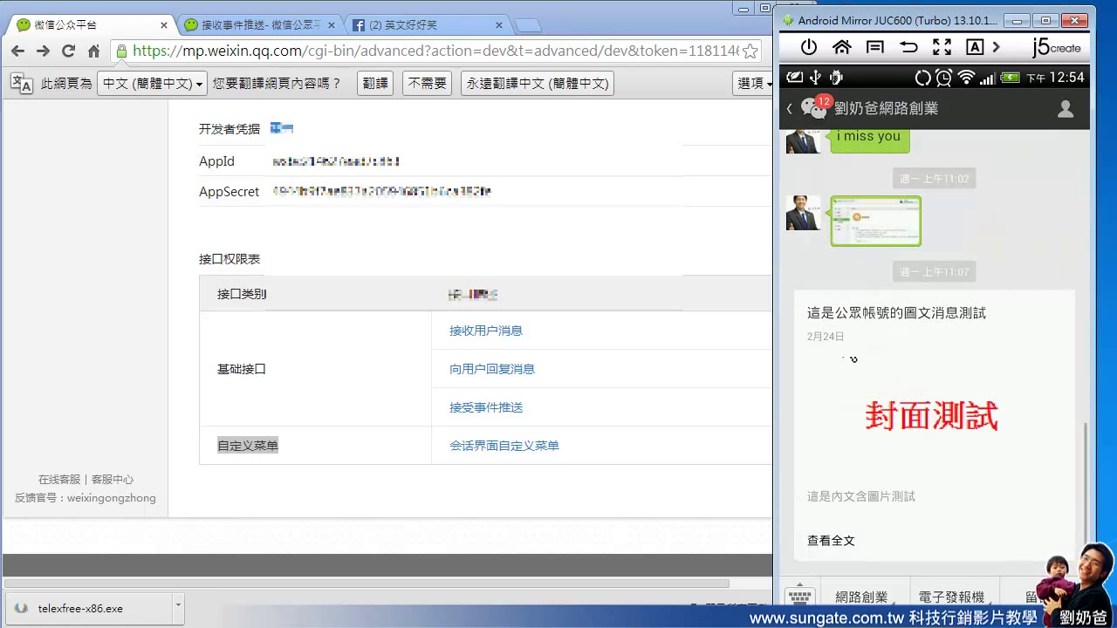
Step: Open the 免費架站 page from the chat's 網路創業 menu, browse its content, and go back to the chat
click(871, 601)
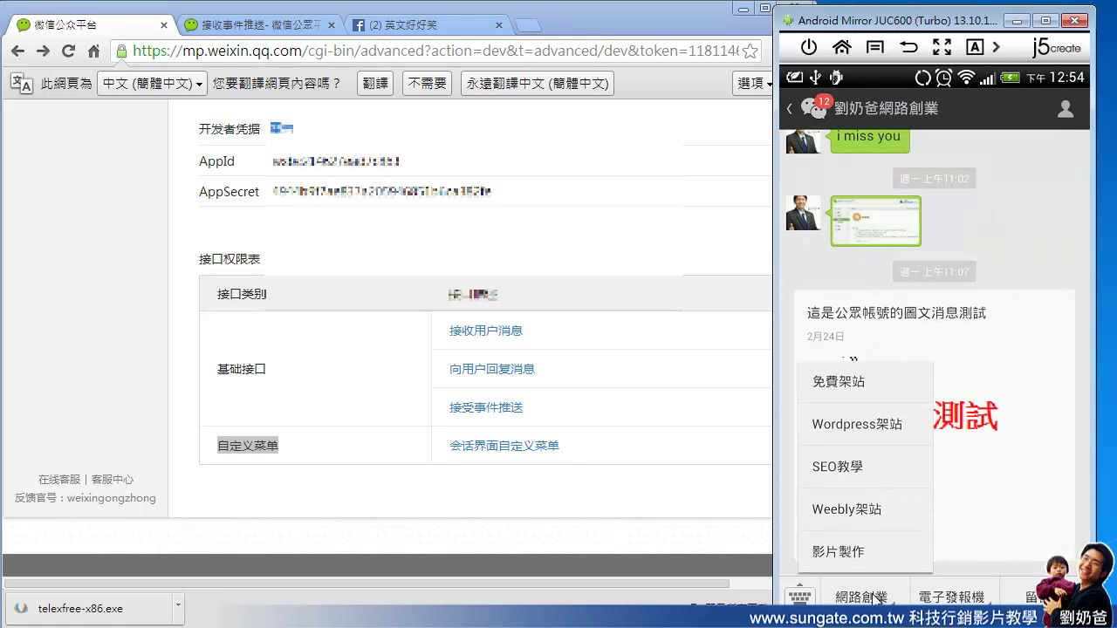
click(857, 384)
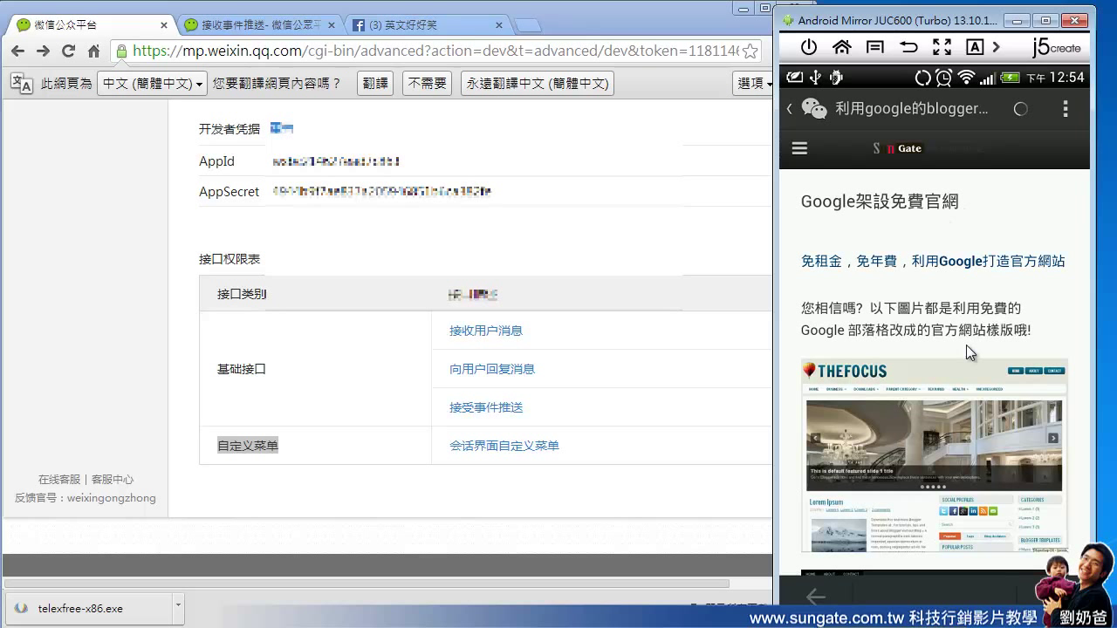
drag(960, 406, 964, 177)
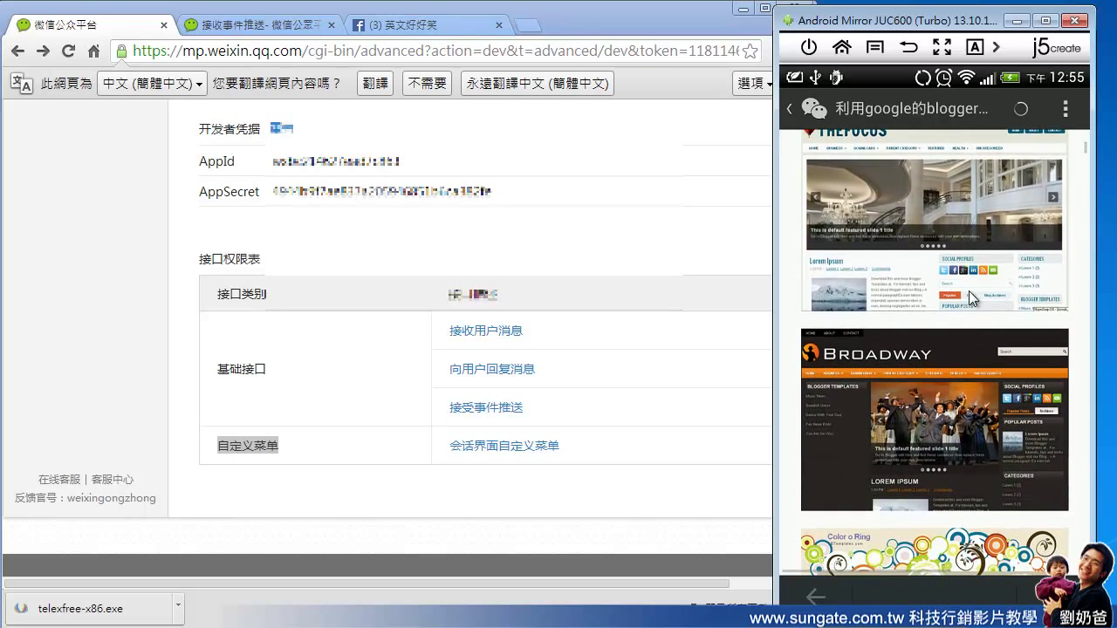
drag(968, 290, 972, 185)
drag(965, 375, 959, 203)
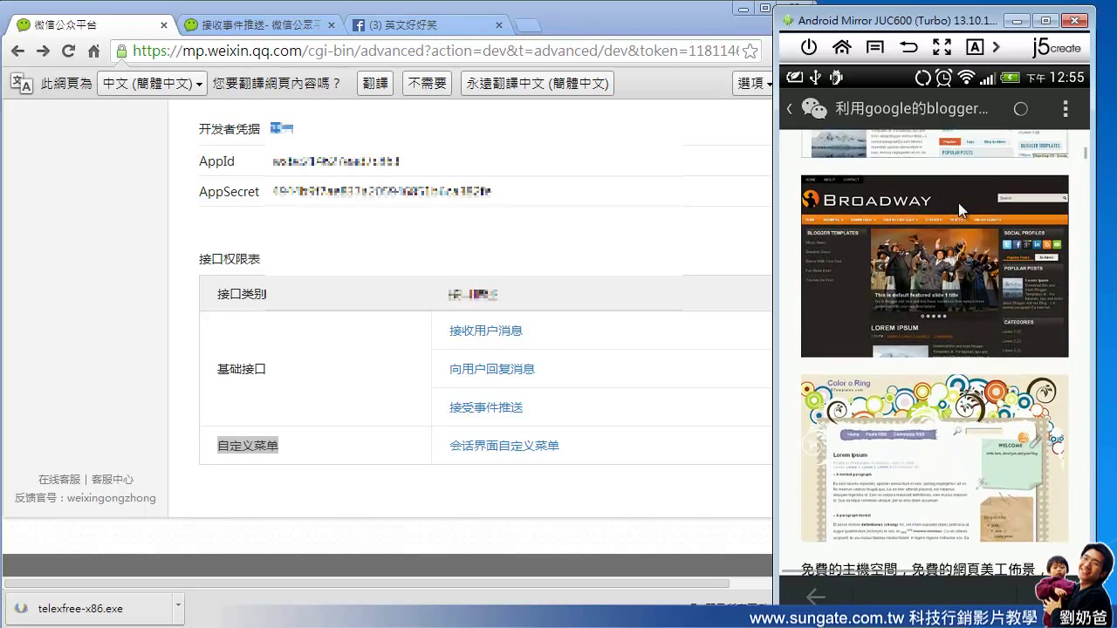
drag(963, 410, 945, 191)
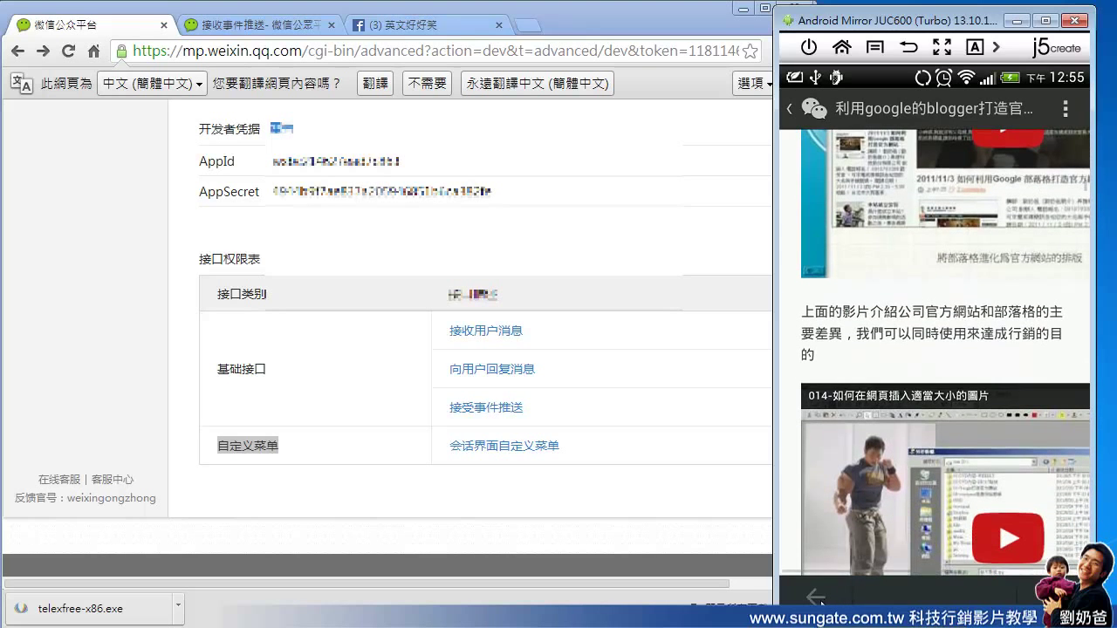
click(816, 599)
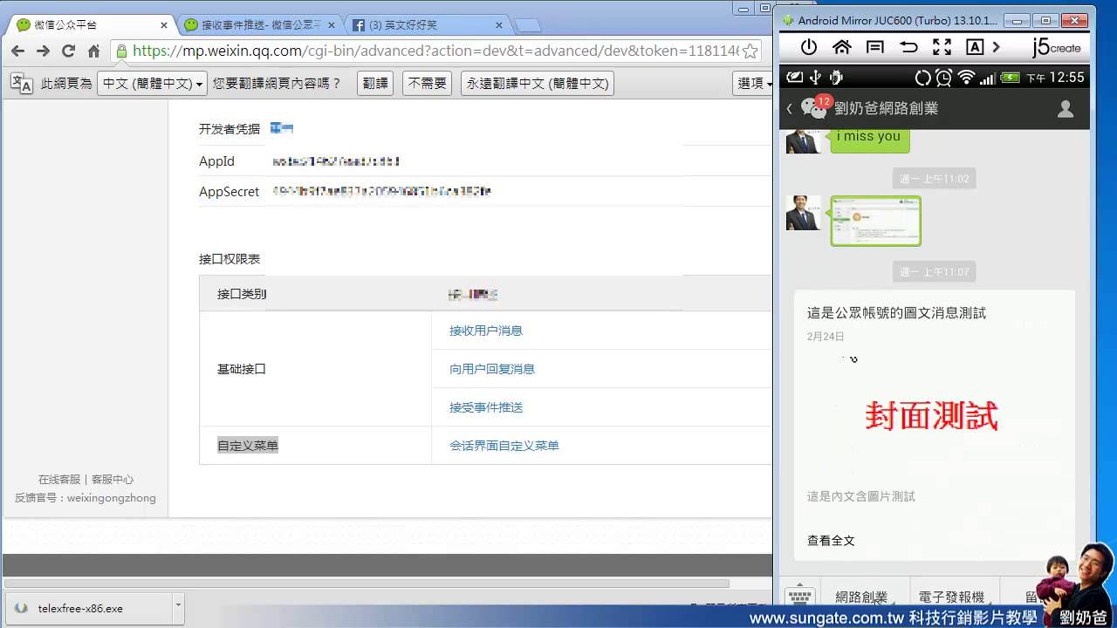
Step: Open the Wordpress架站 page from the 網路創業 menu, return to the chat, and show the 電子發報機 submenu
click(875, 601)
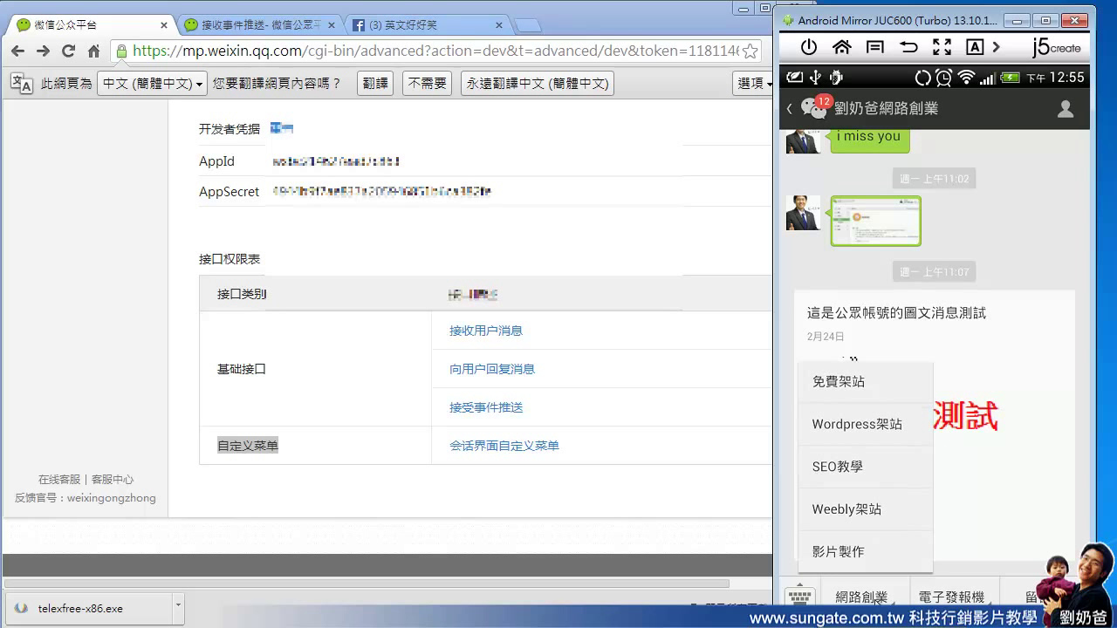
click(858, 424)
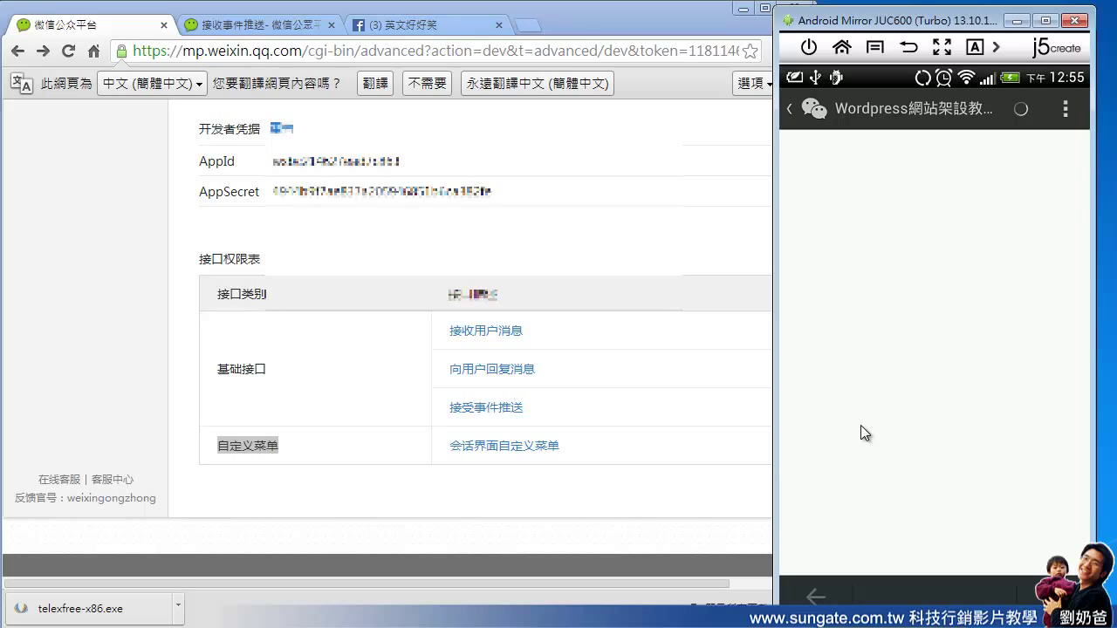
scroll(861, 425, down, 10)
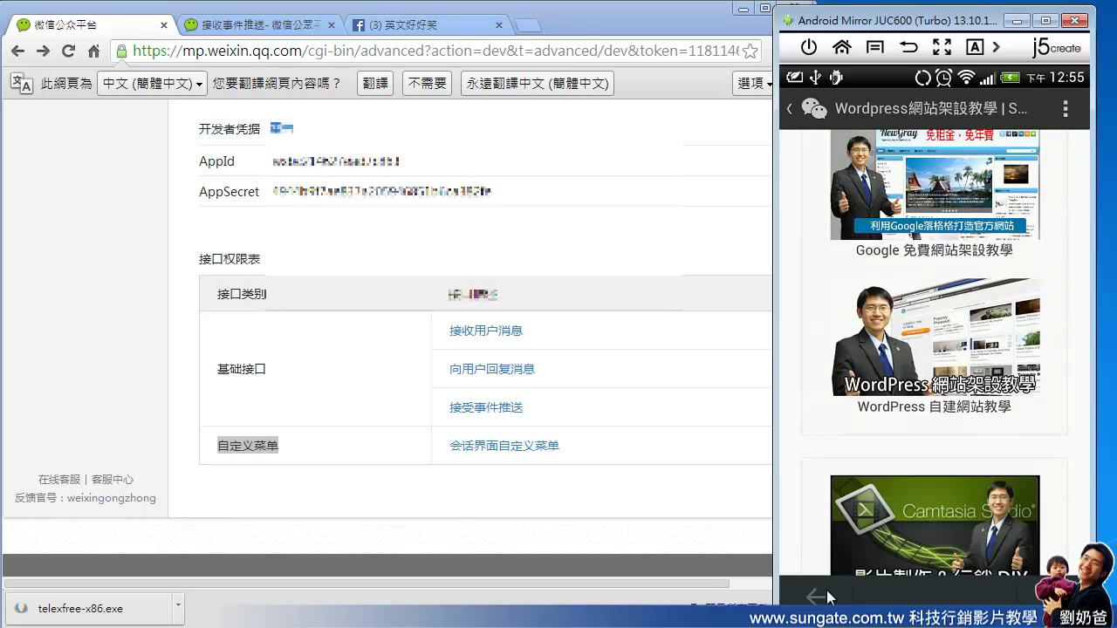
click(793, 107)
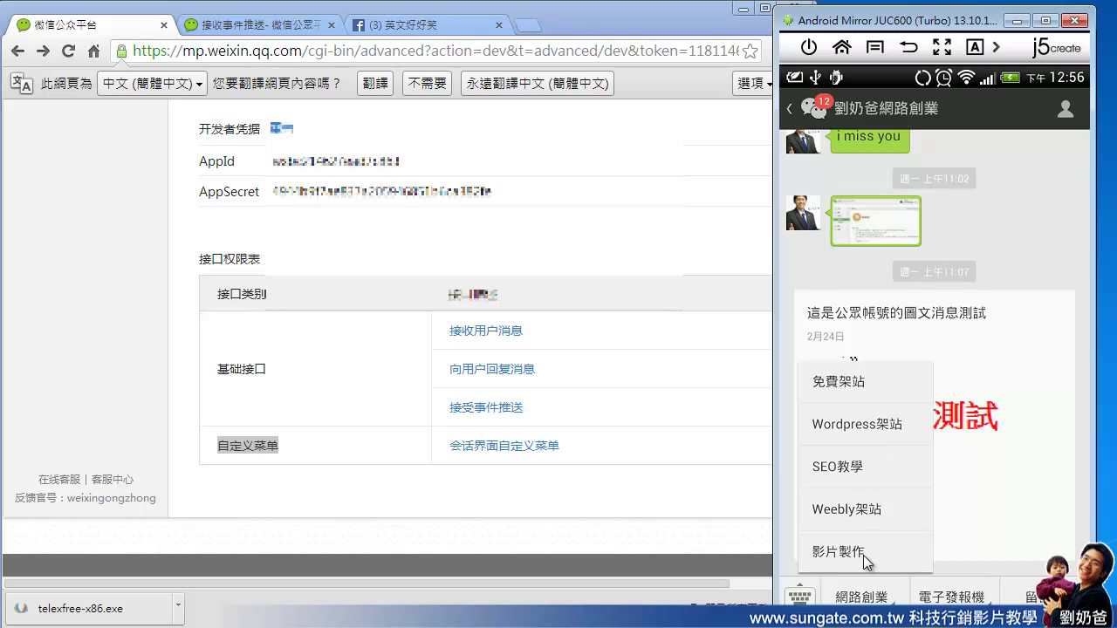
click(951, 595)
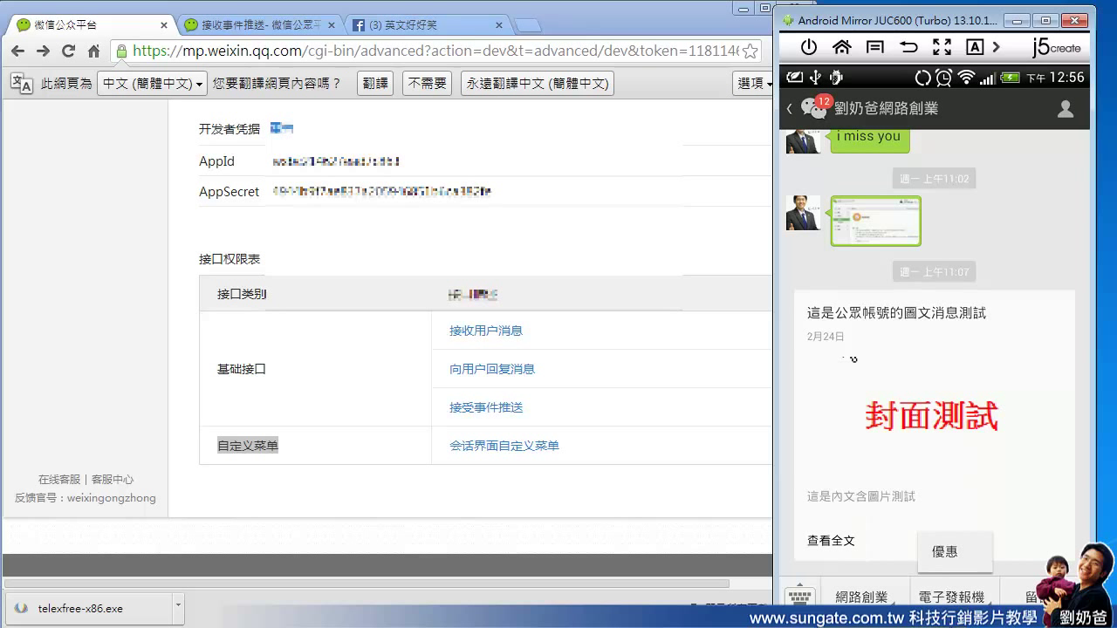
click(702, 520)
scroll(702, 520, up, 1)
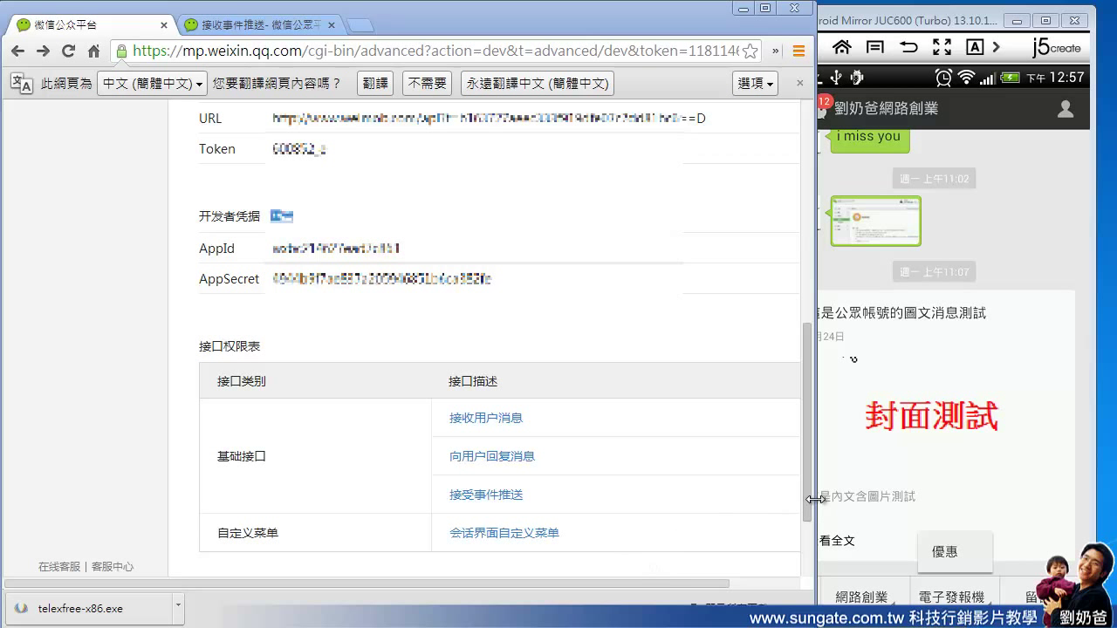
drag(810, 500, 801, 406)
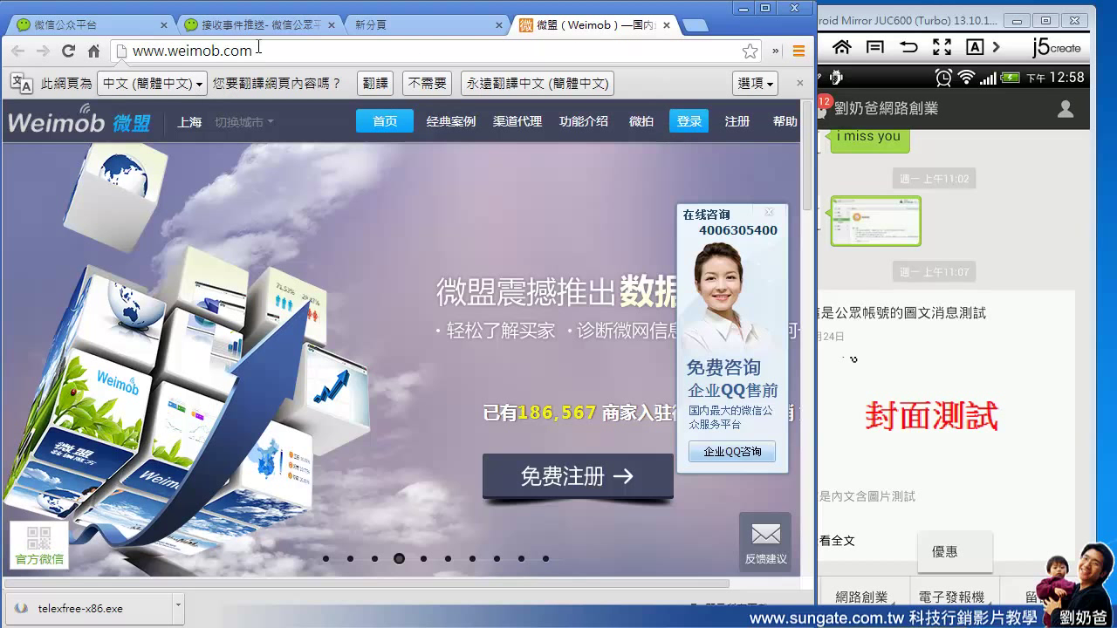
drag(262, 51, 144, 51)
click(307, 54)
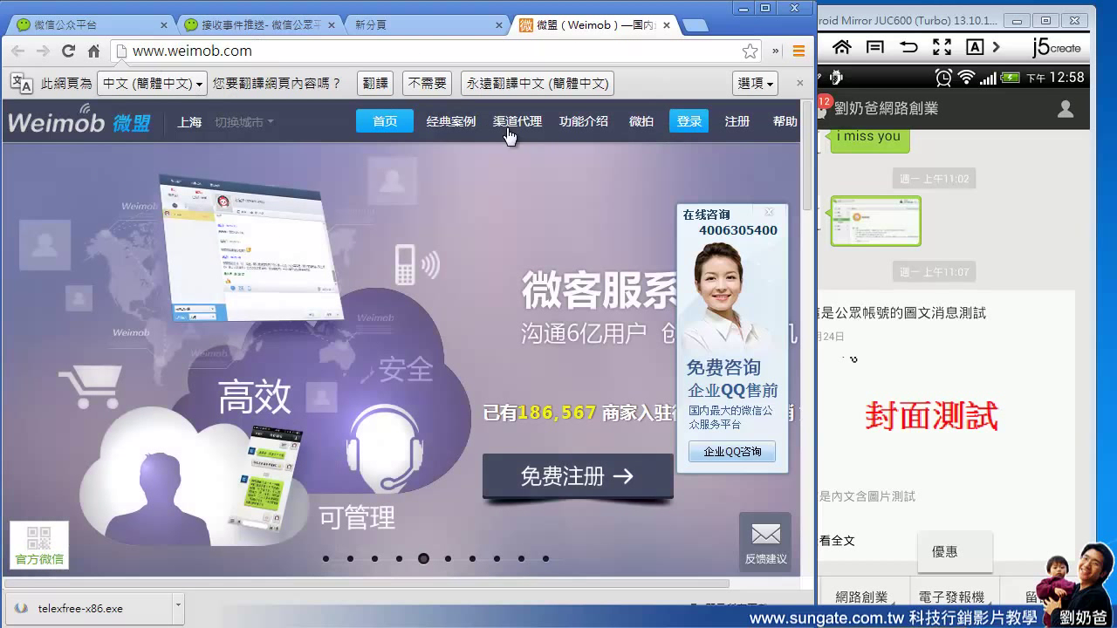
Step: Log in to Weimob with the account name and password, tick 记住帐号, and postpone the suggested password change
click(688, 123)
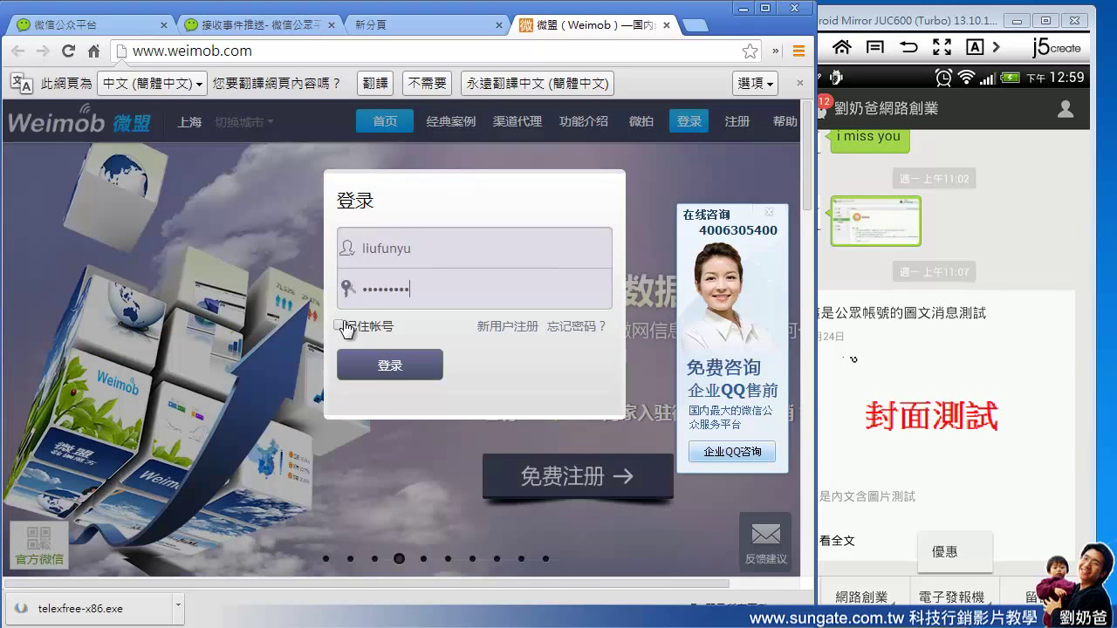
click(339, 325)
click(376, 367)
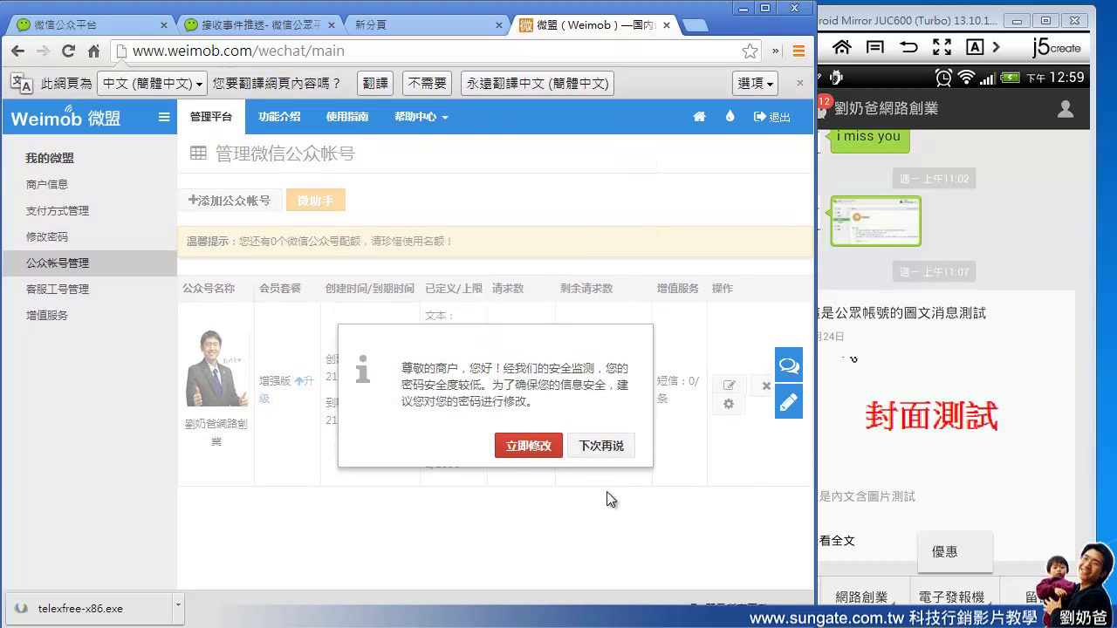
click(600, 446)
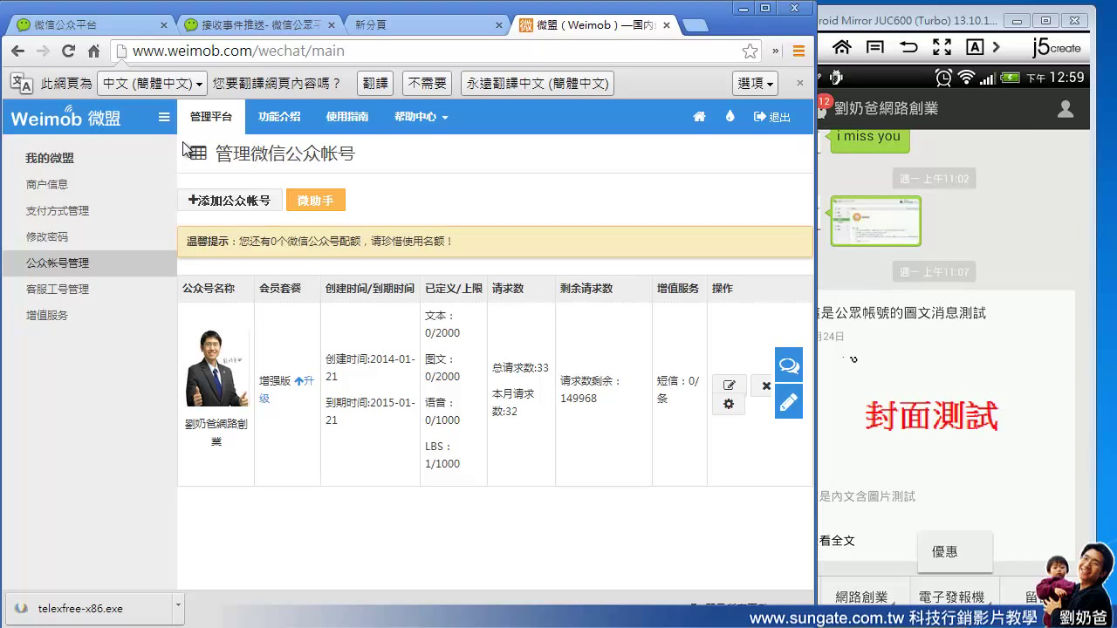
Step: Maximize the browser window and try to add another public account (添加公众帐号)
key(super+Up)
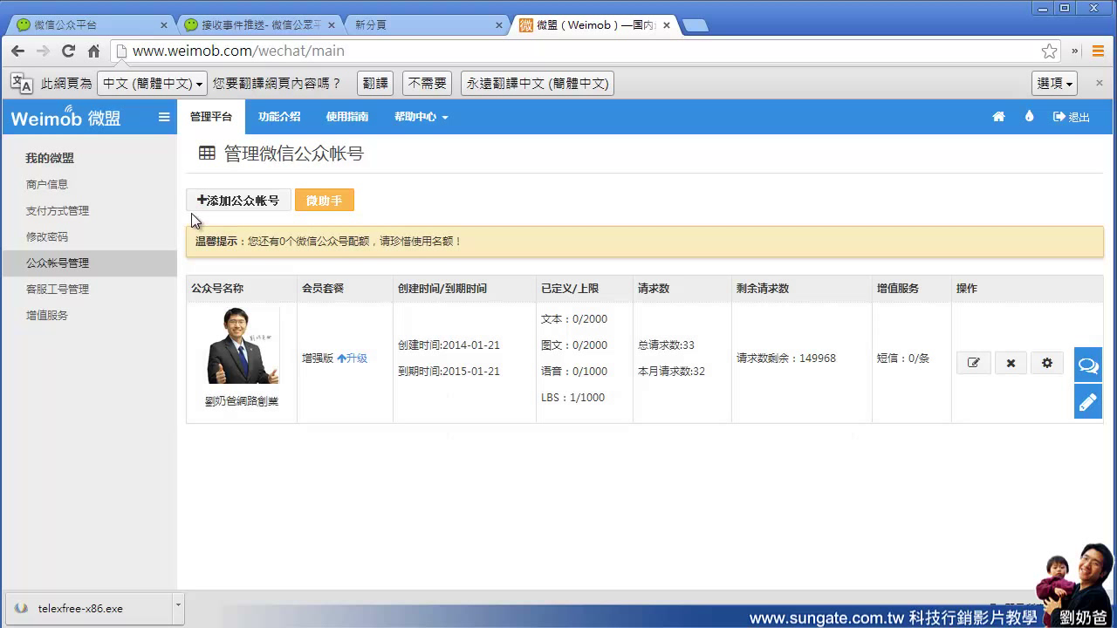
click(273, 212)
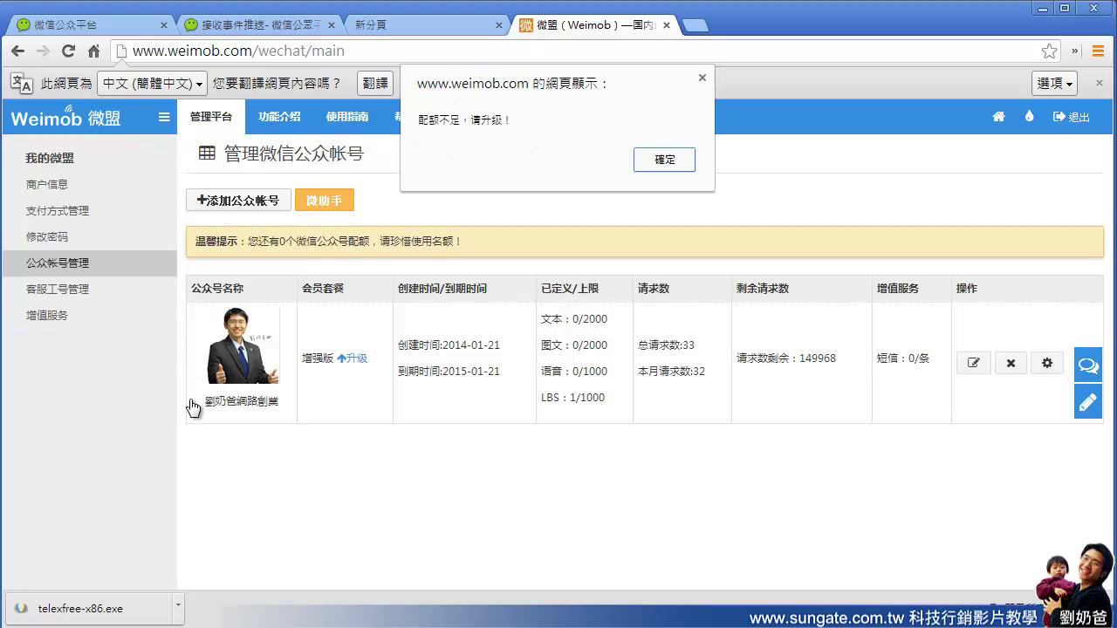
click(673, 166)
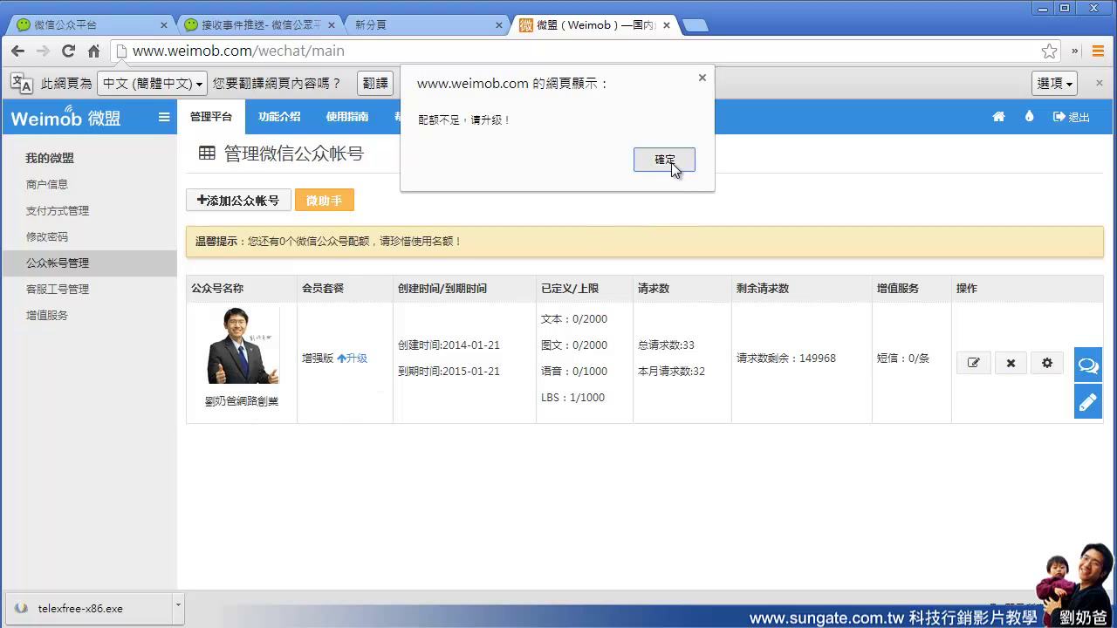
Step: Open the bound public account's edit form and point out its 公众号名称 field and the sample 公众号原始id format
click(974, 363)
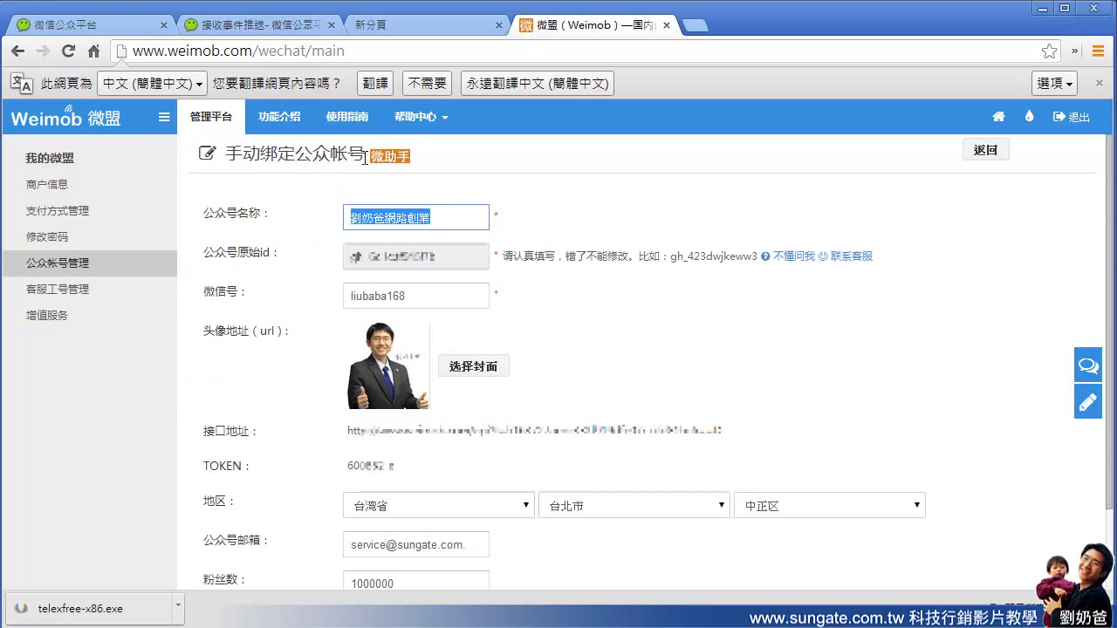
click(449, 218)
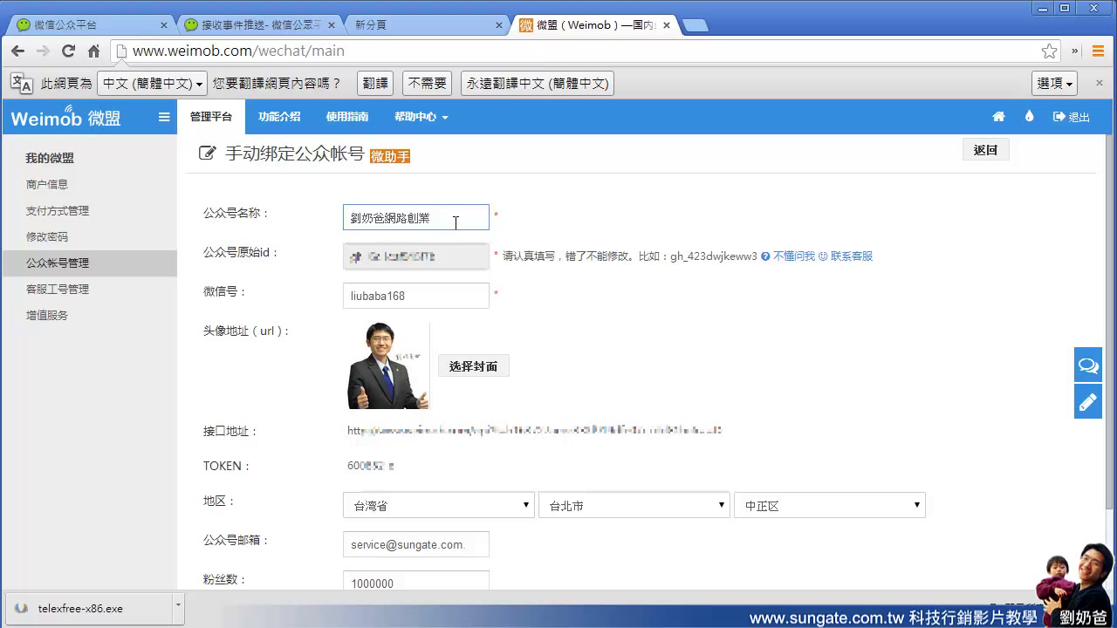
drag(445, 222, 351, 220)
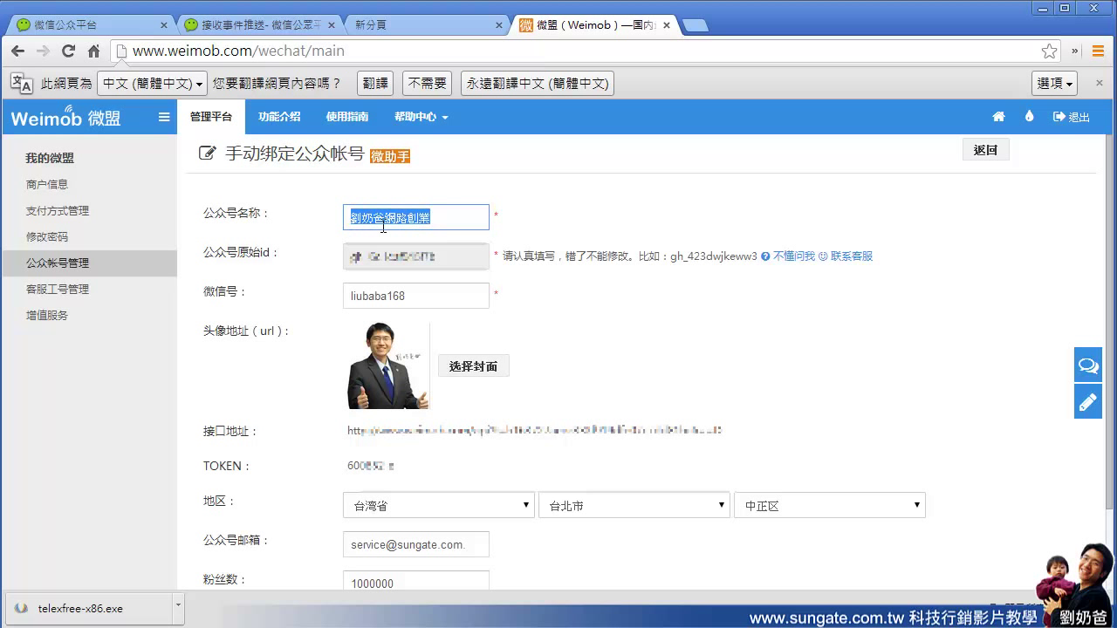
click(444, 221)
click(670, 262)
drag(670, 262, 759, 263)
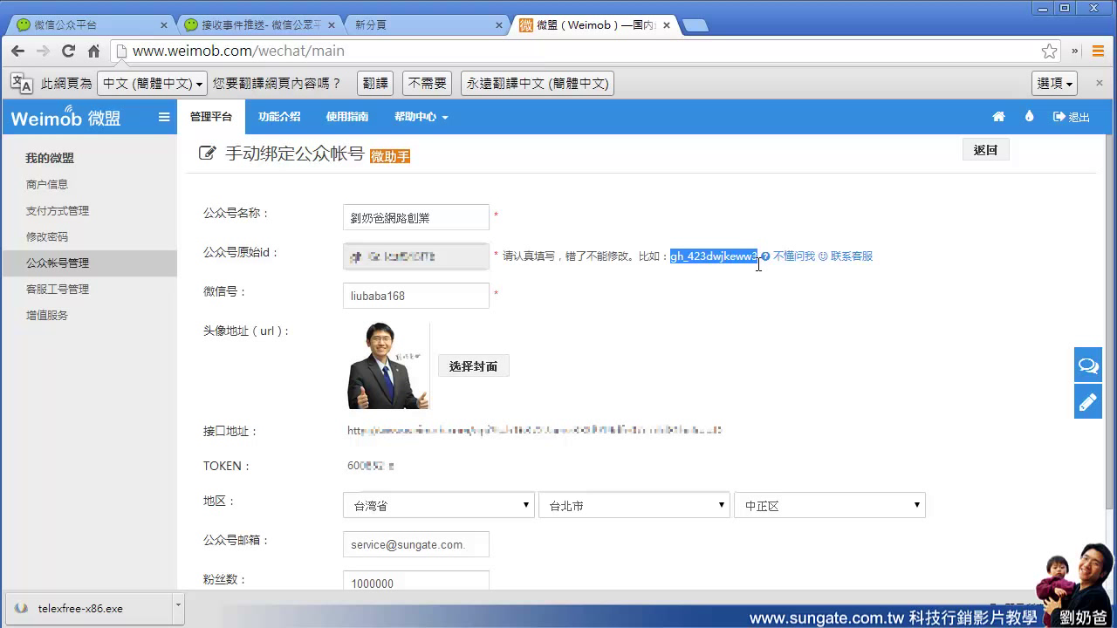
click(761, 297)
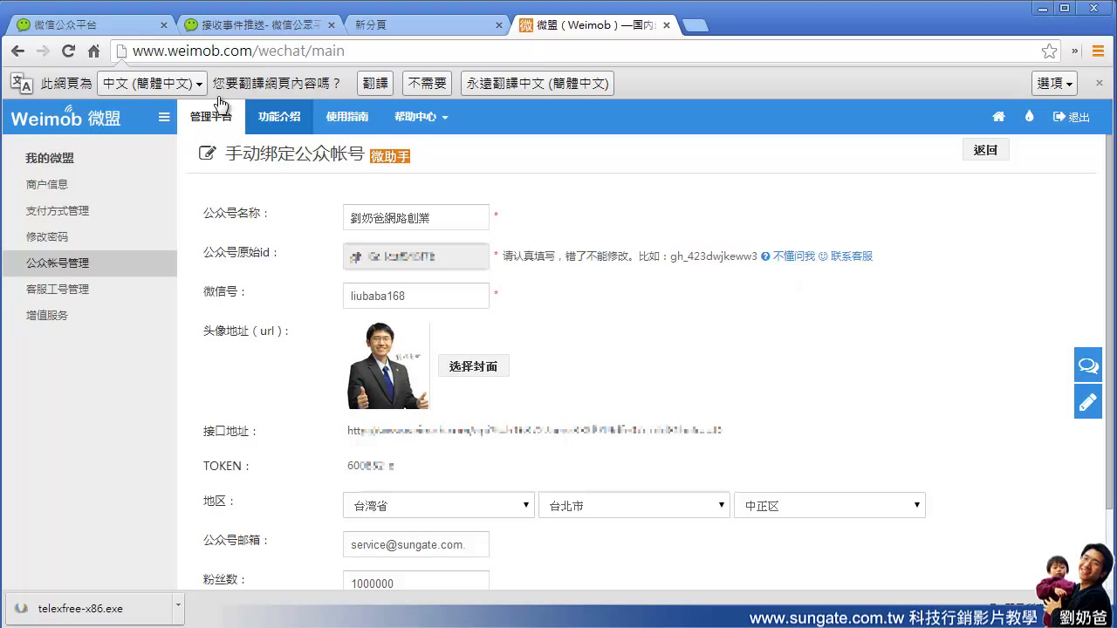
Step: Open the 帐号信息 page on the WeChat public platform and highlight the account's 原始ID
click(107, 29)
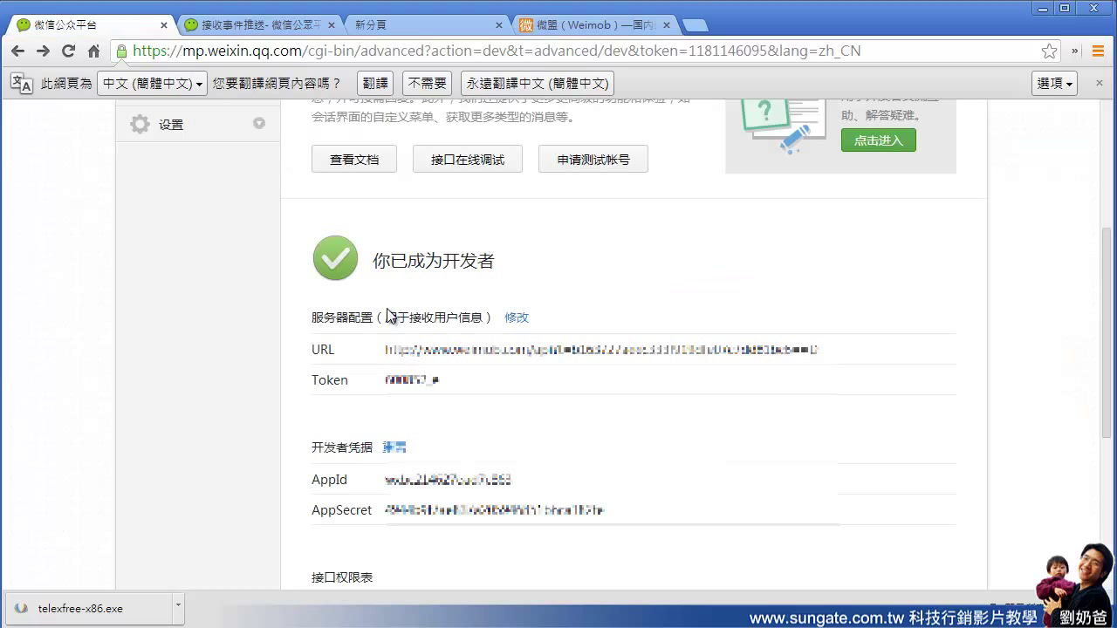
scroll(498, 447, up, 3)
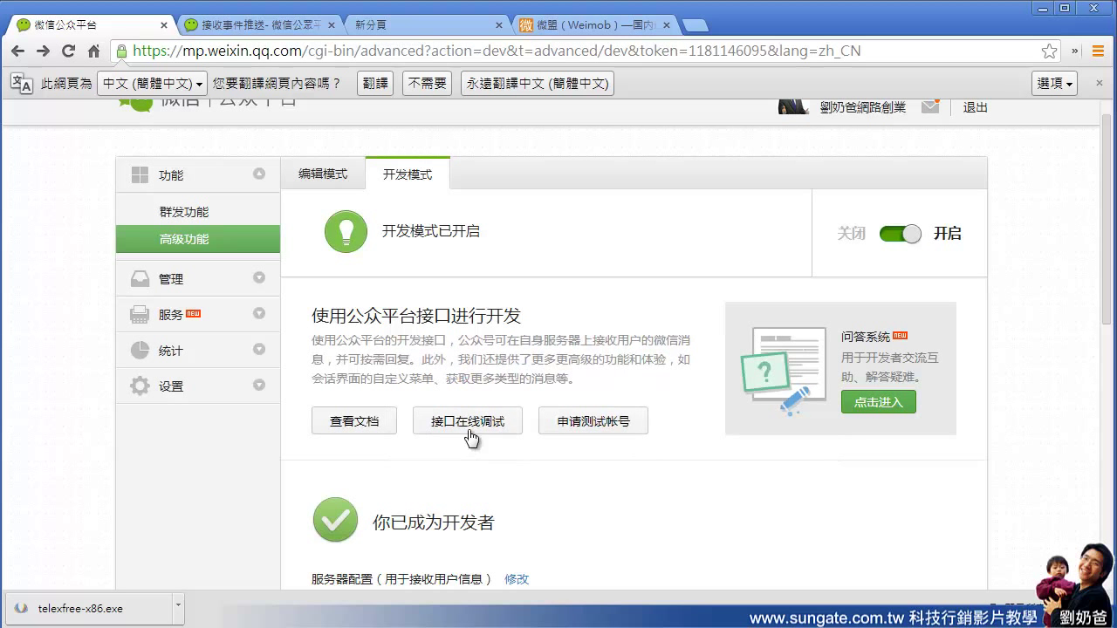
click(228, 385)
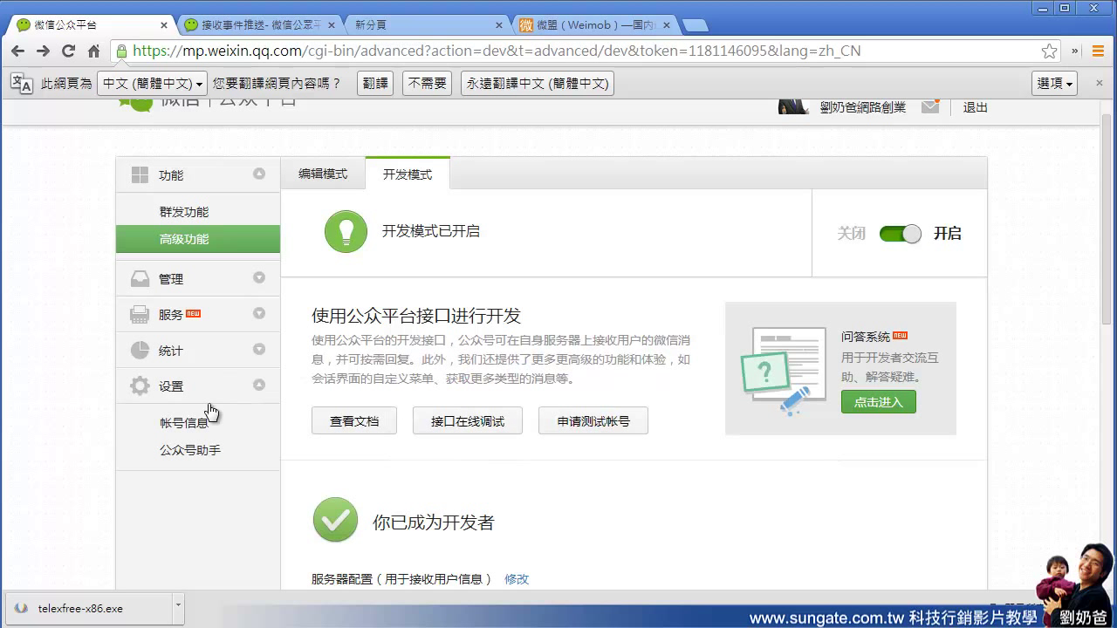
click(204, 425)
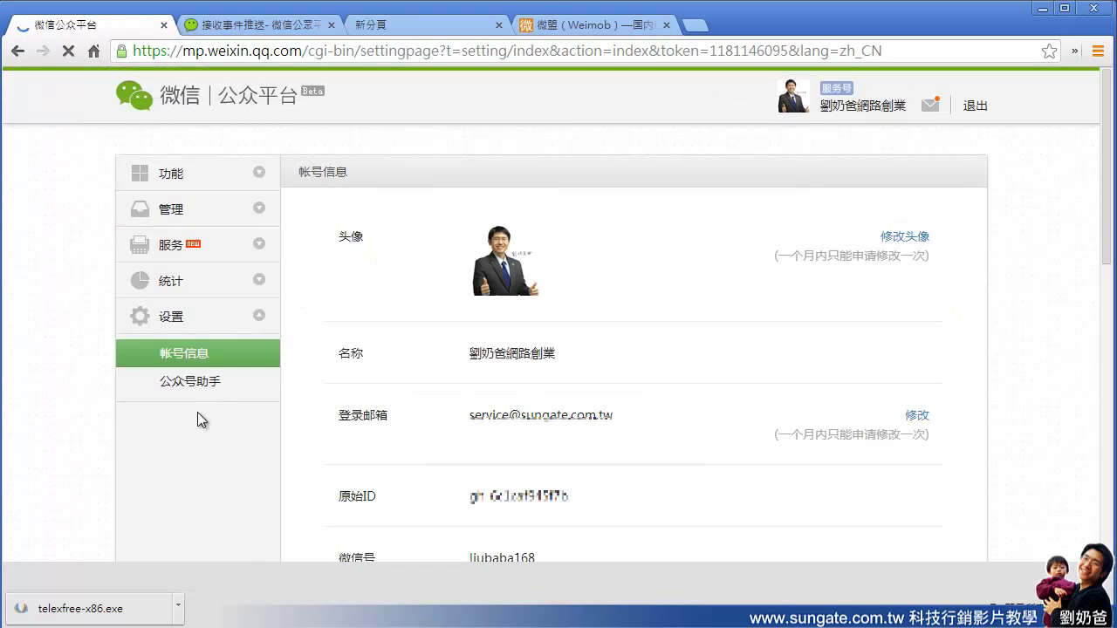
scroll(611, 367, down, 1)
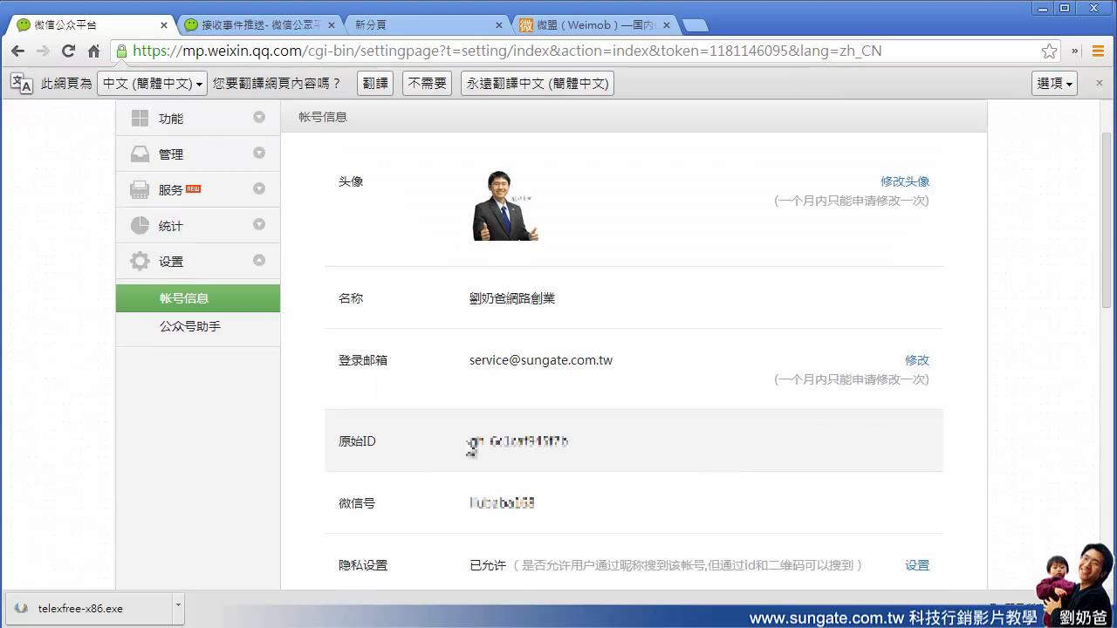
mouse_move(471, 447)
mouse_down()
mouse_move(569, 445)
mouse_move(469, 443)
mouse_up()
click(574, 449)
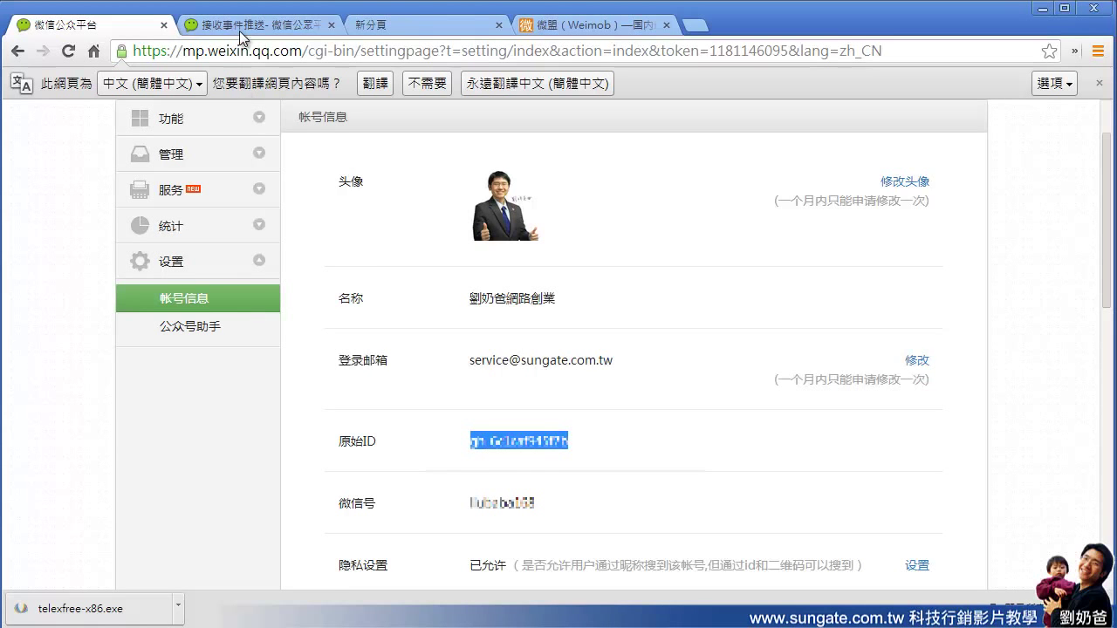
Step: Return to the Weimob binding form and place its browser tab directly after the WeChat public platform tab
click(240, 31)
click(580, 27)
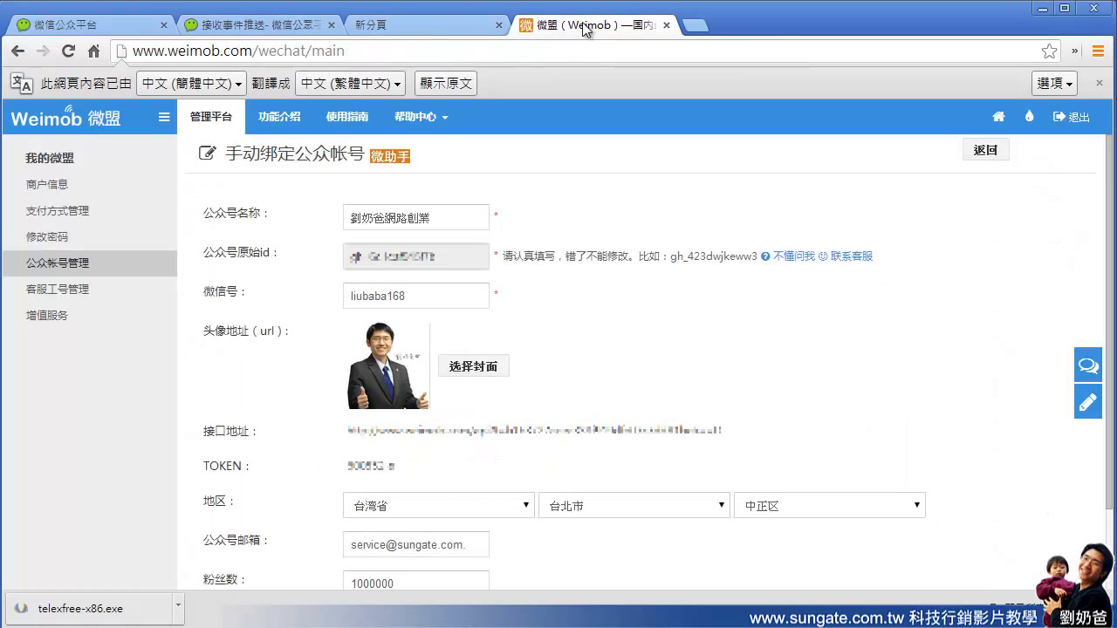
drag(584, 28, 253, 26)
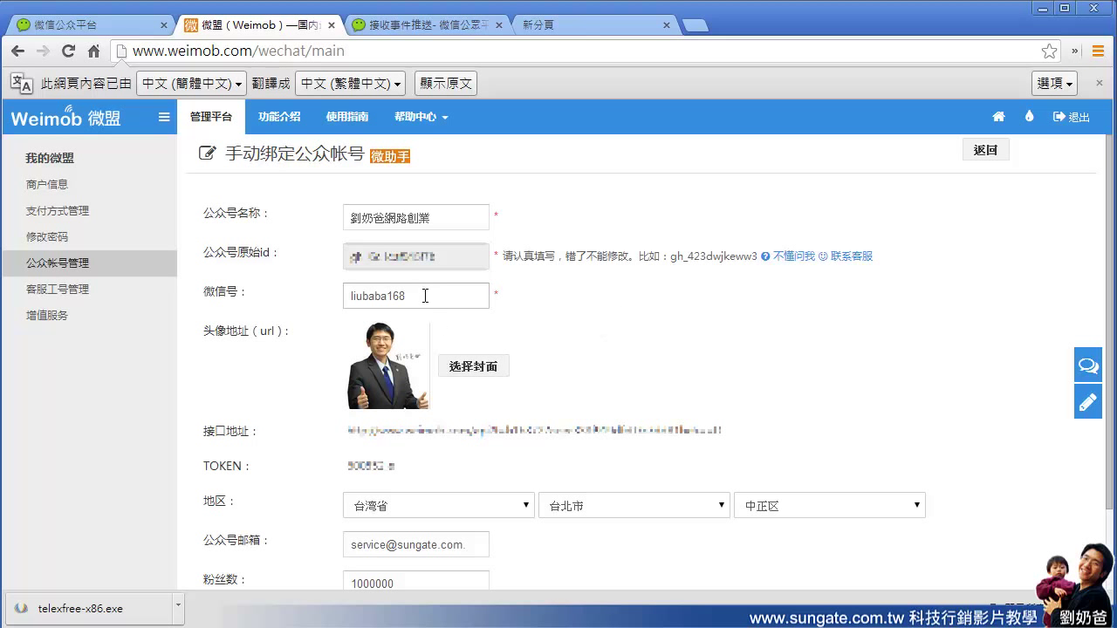
Step: Compare the 微信号 in the Weimob binding form with the 微信号 on the WeChat 帐号信息 page
drag(425, 296, 335, 296)
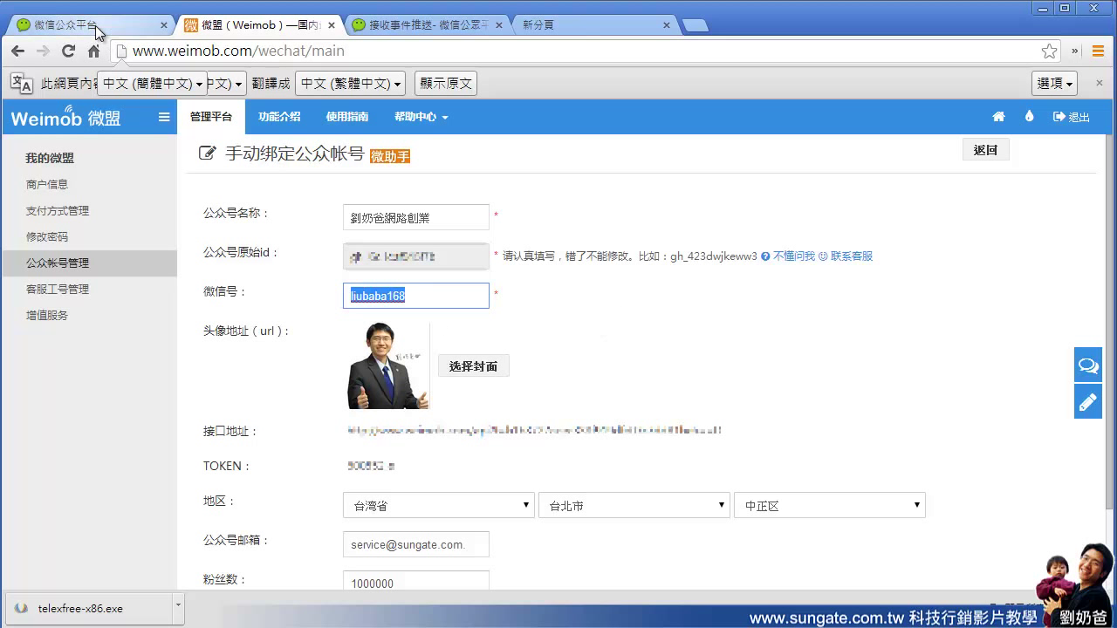
click(96, 27)
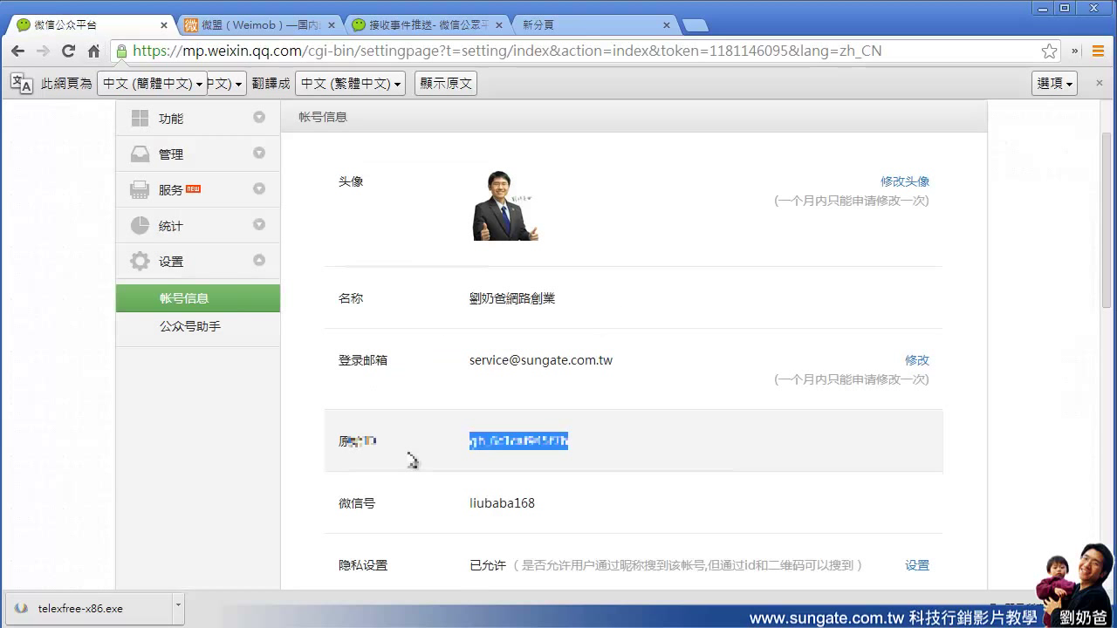
drag(543, 508, 468, 506)
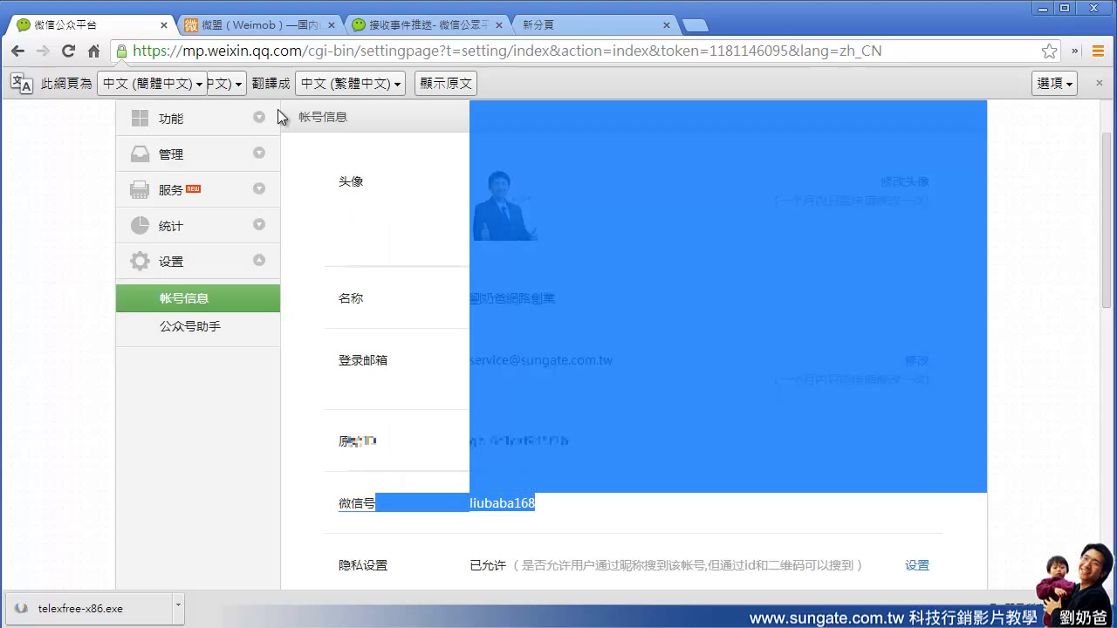
click(232, 27)
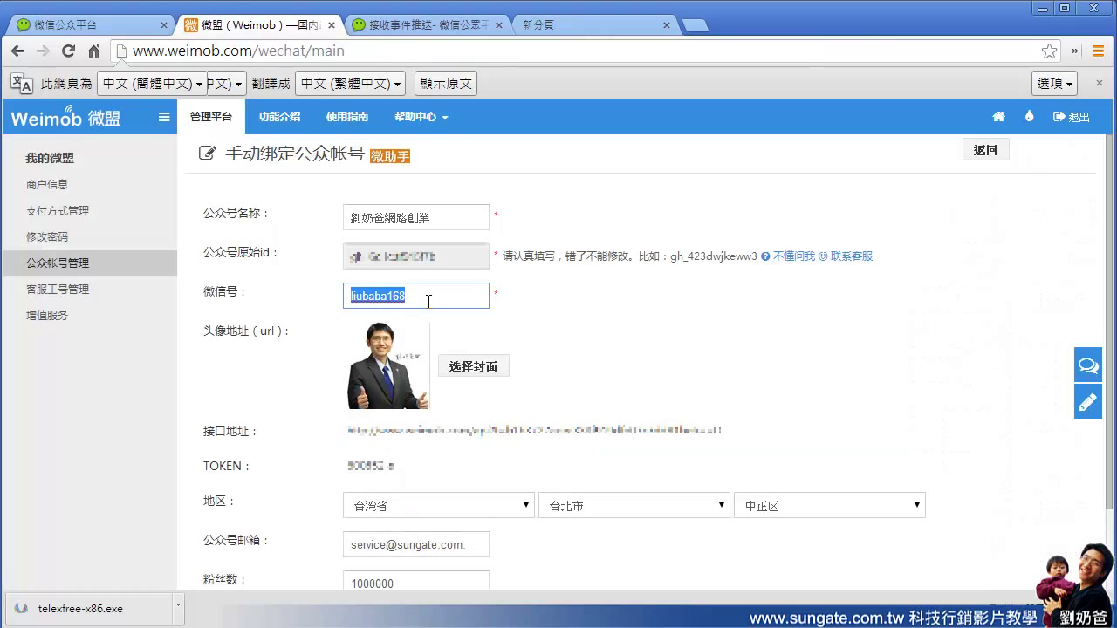
drag(428, 301, 347, 297)
click(673, 381)
Step: Highlight the complete 接口地址 in the Weimob binding form
scroll(494, 280, down, 1)
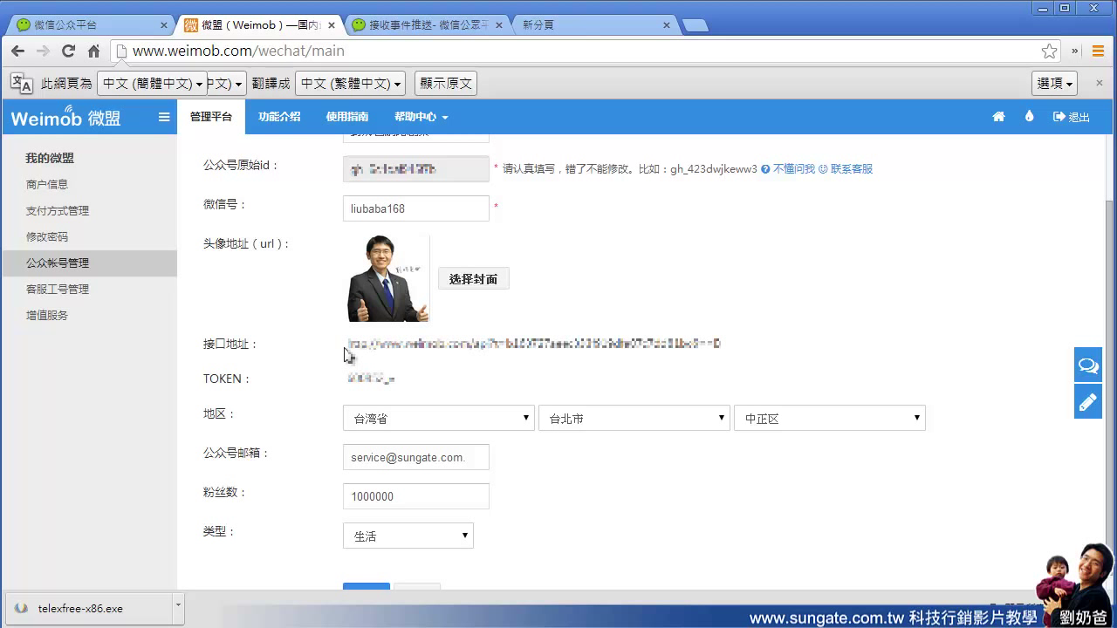
drag(351, 348, 723, 346)
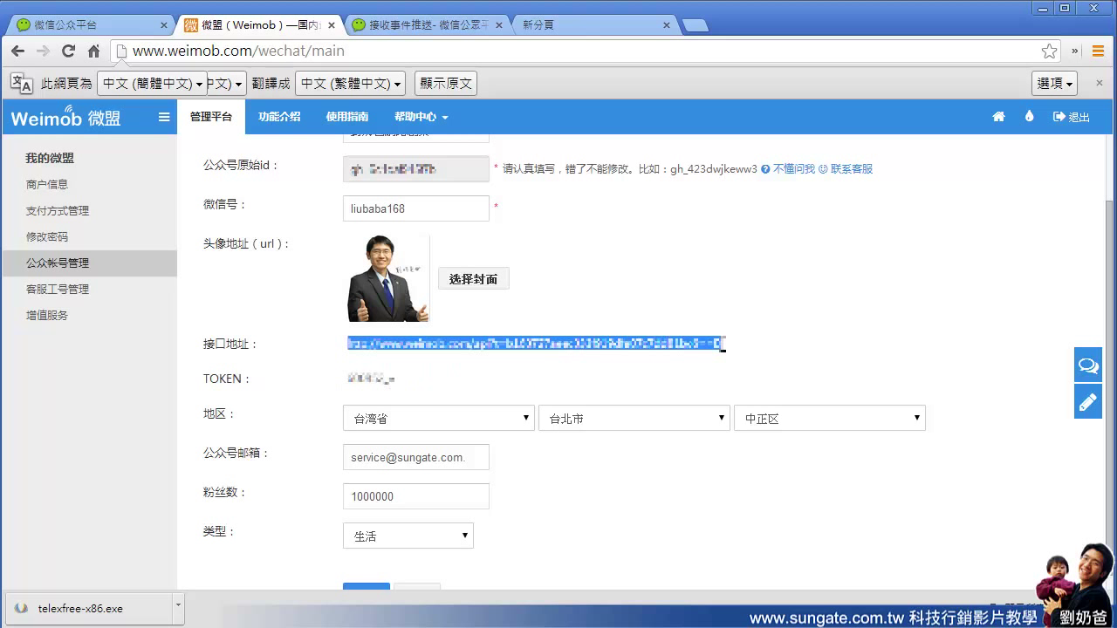
click(730, 347)
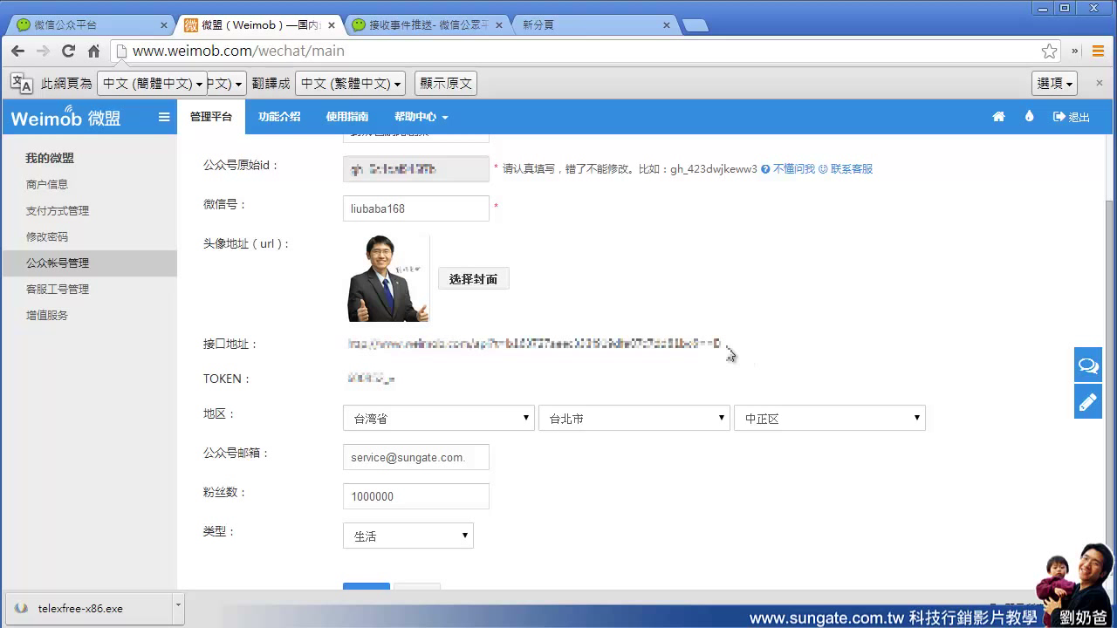
drag(726, 347, 348, 344)
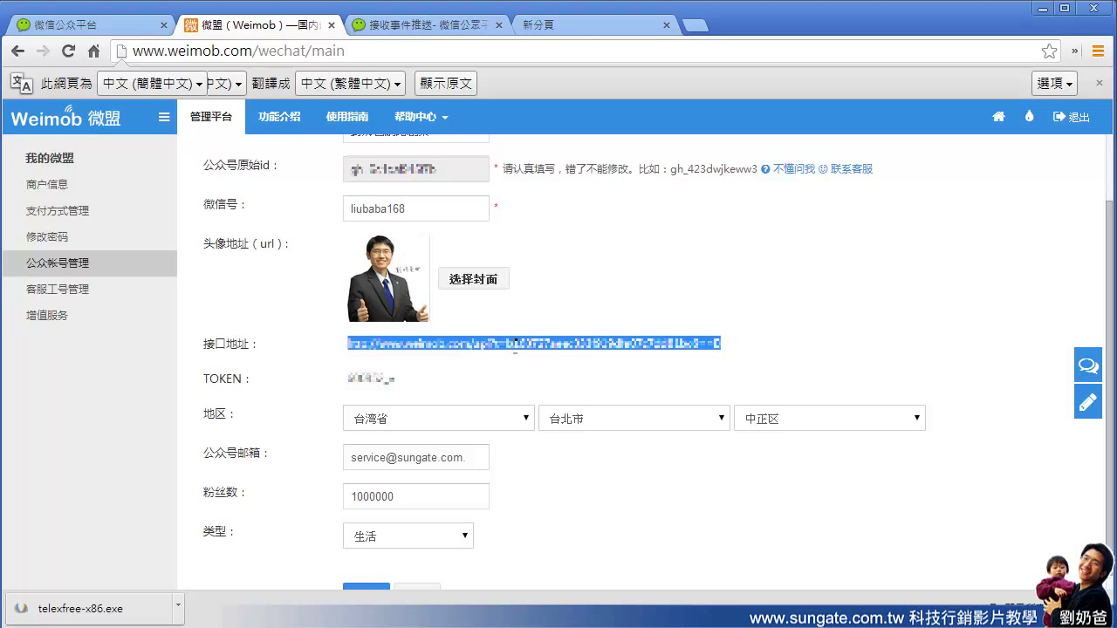
Step: Open 开发模式 under 高级功能 on the WeChat public platform and highlight the URL in its 服务器配置 section
click(92, 26)
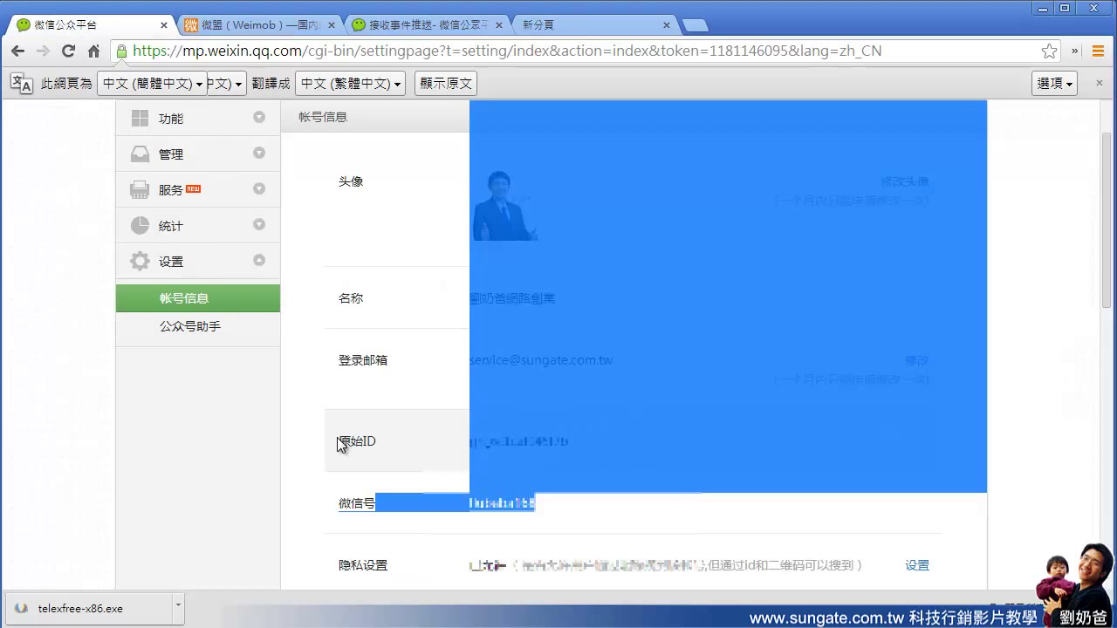
click(374, 442)
scroll(374, 441, up, 1)
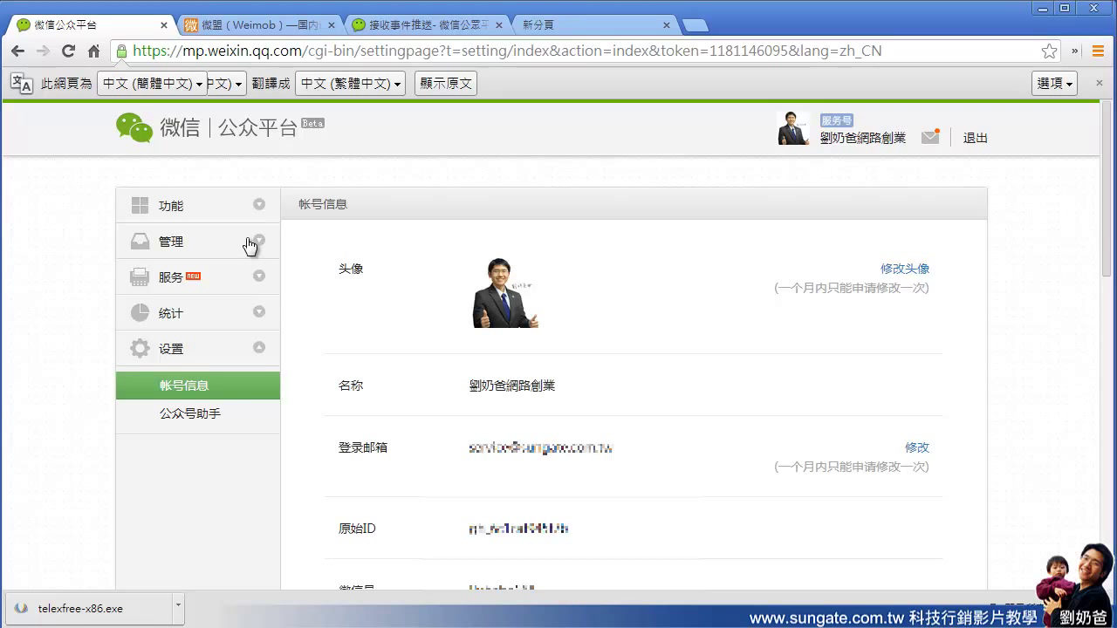
click(242, 208)
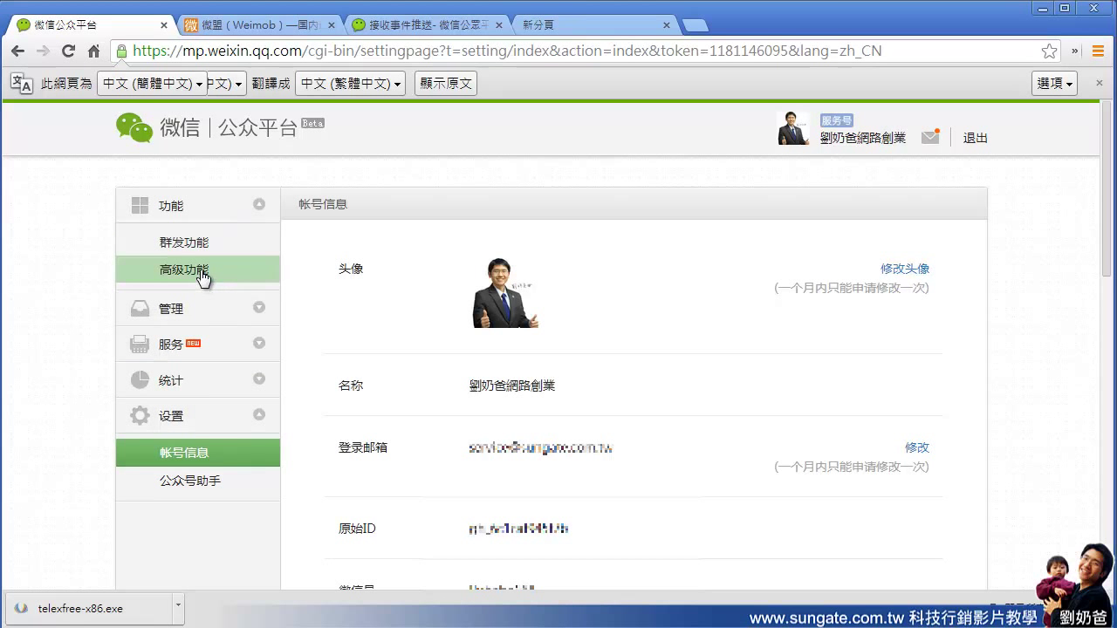
click(199, 269)
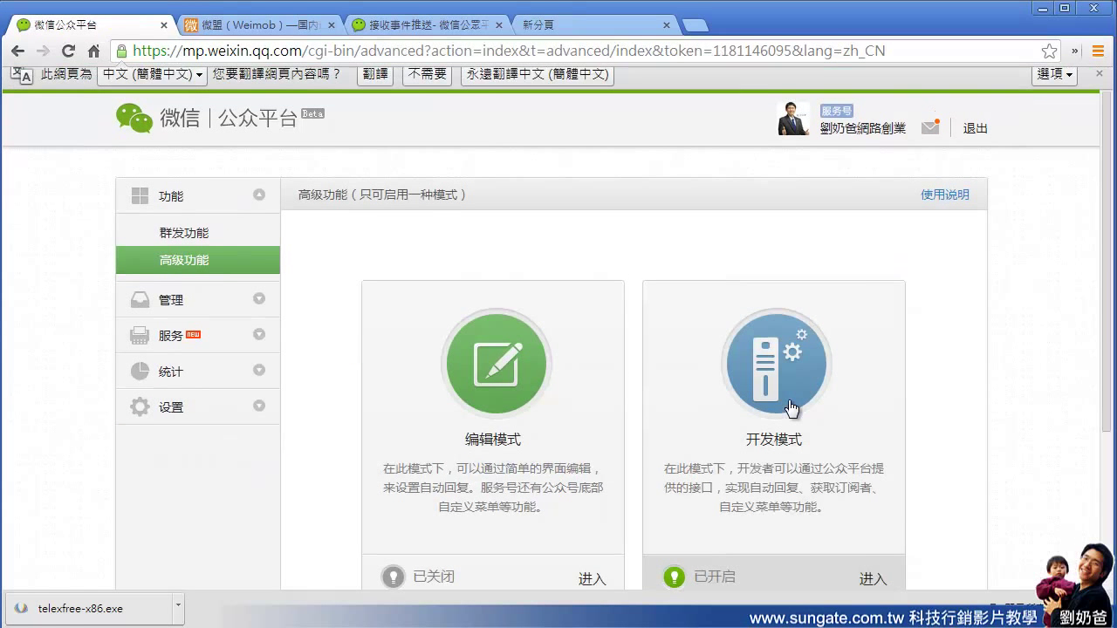
click(790, 403)
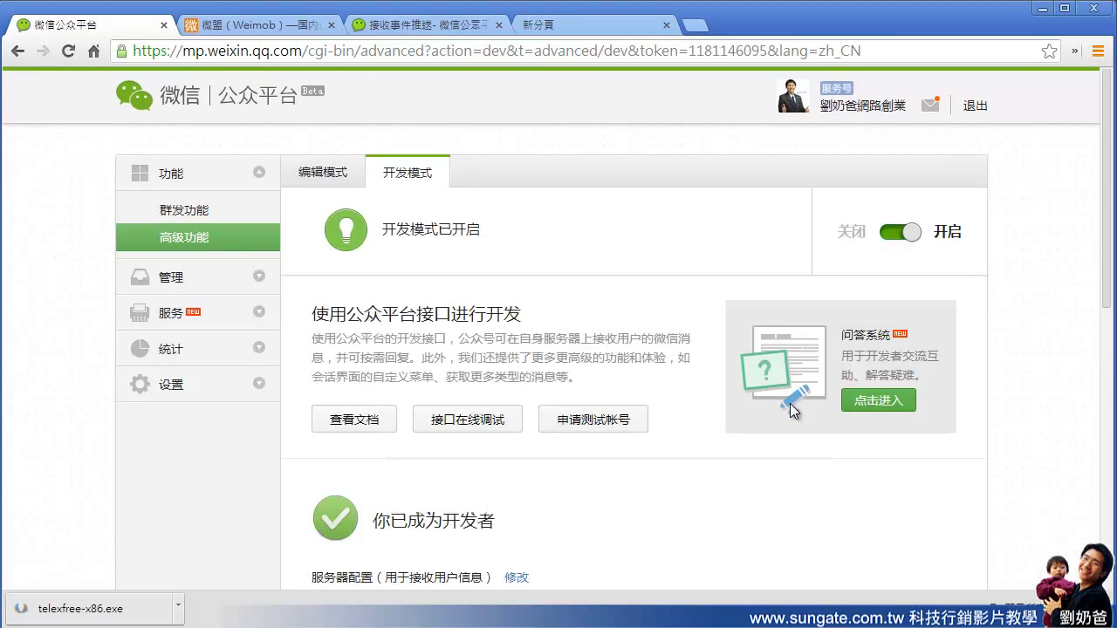
scroll(789, 403, down, 2)
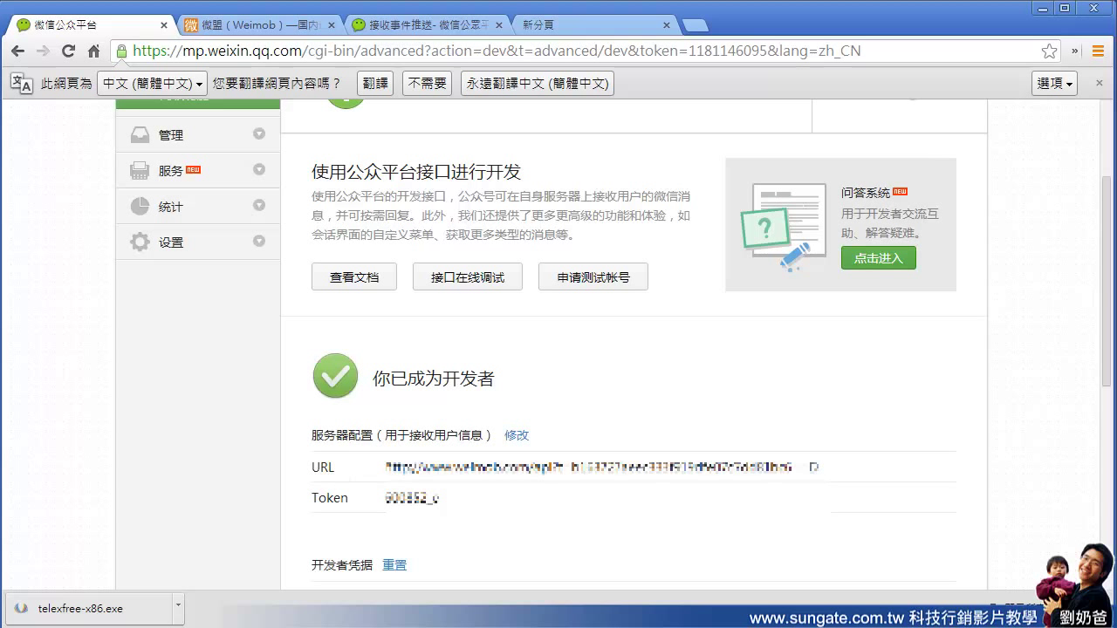
drag(386, 467, 828, 472)
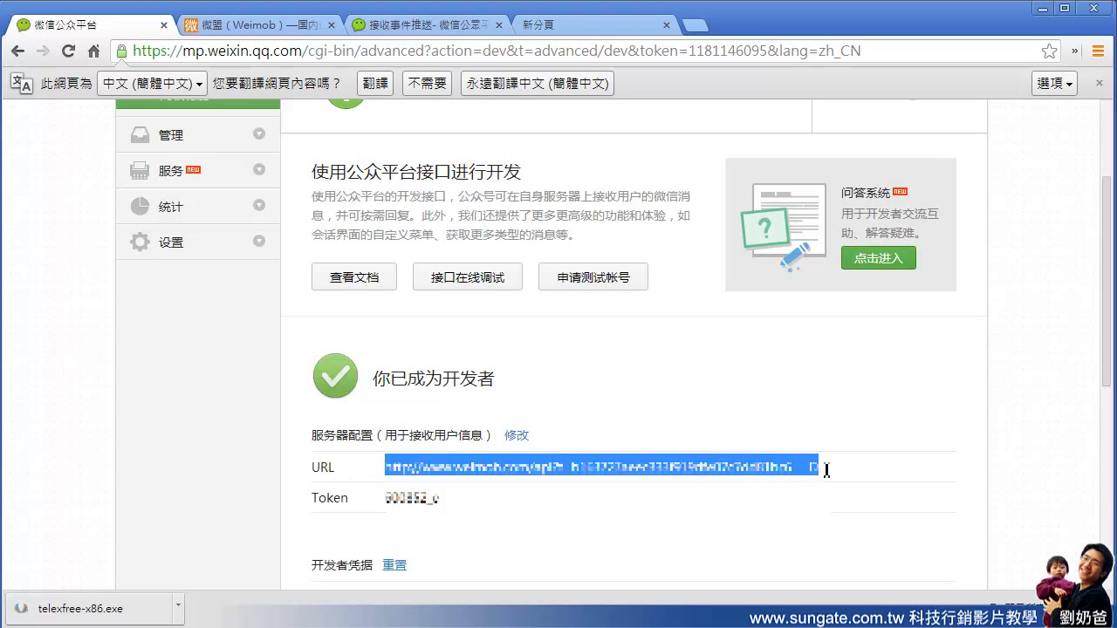
click(713, 528)
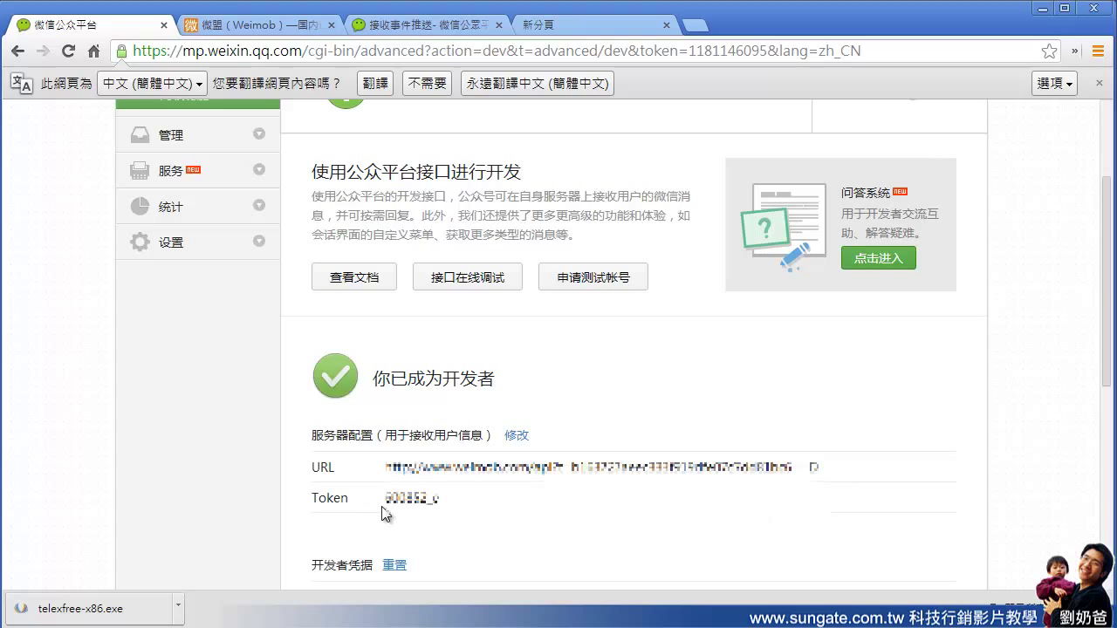
Step: Compare the Token under 服务器配置 on the WeChat public platform with the TOKEN in the Weimob binding form
drag(384, 499, 454, 511)
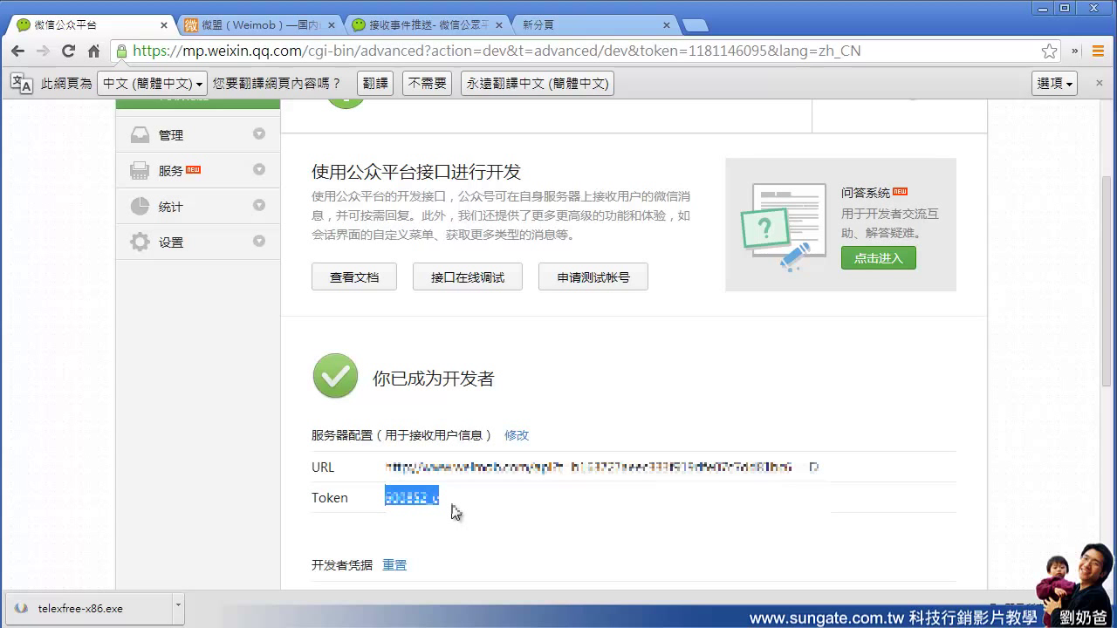
click(458, 529)
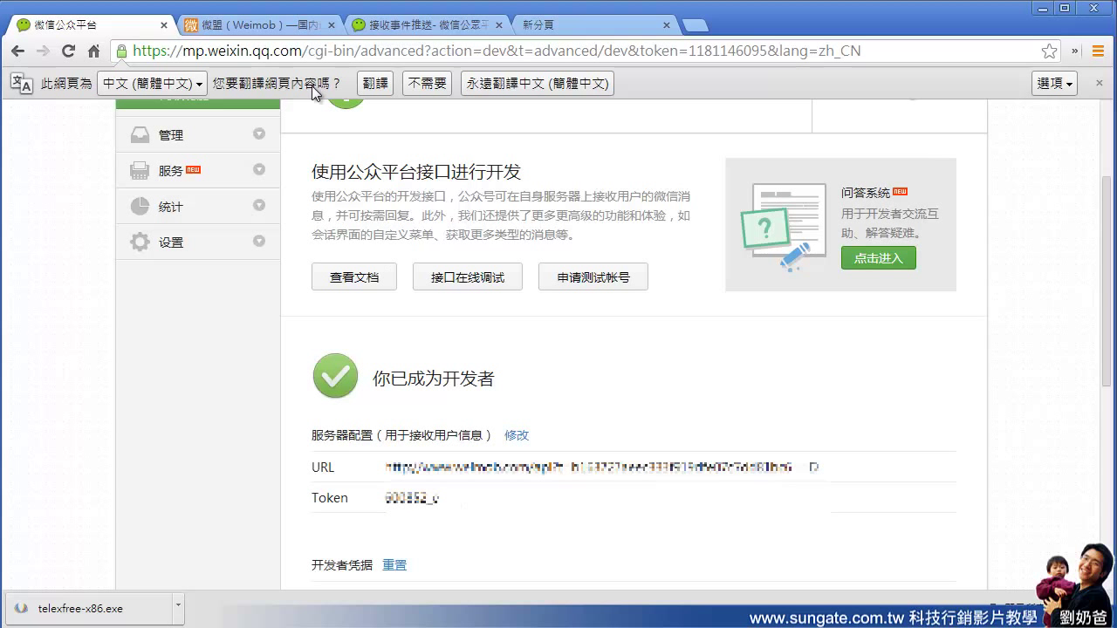
click(261, 24)
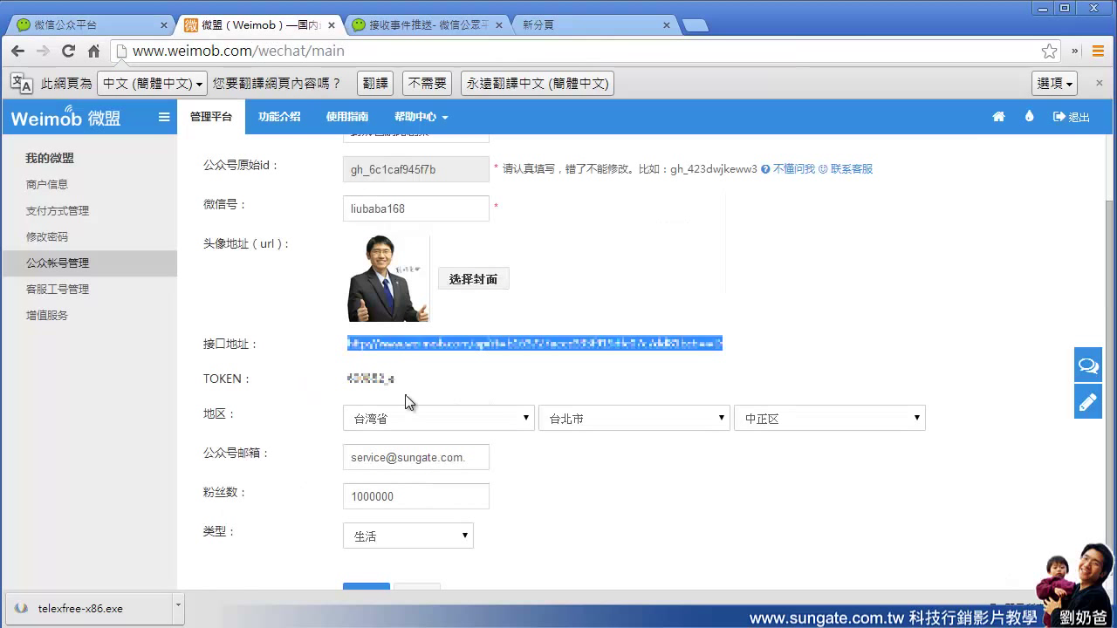
drag(394, 381, 347, 374)
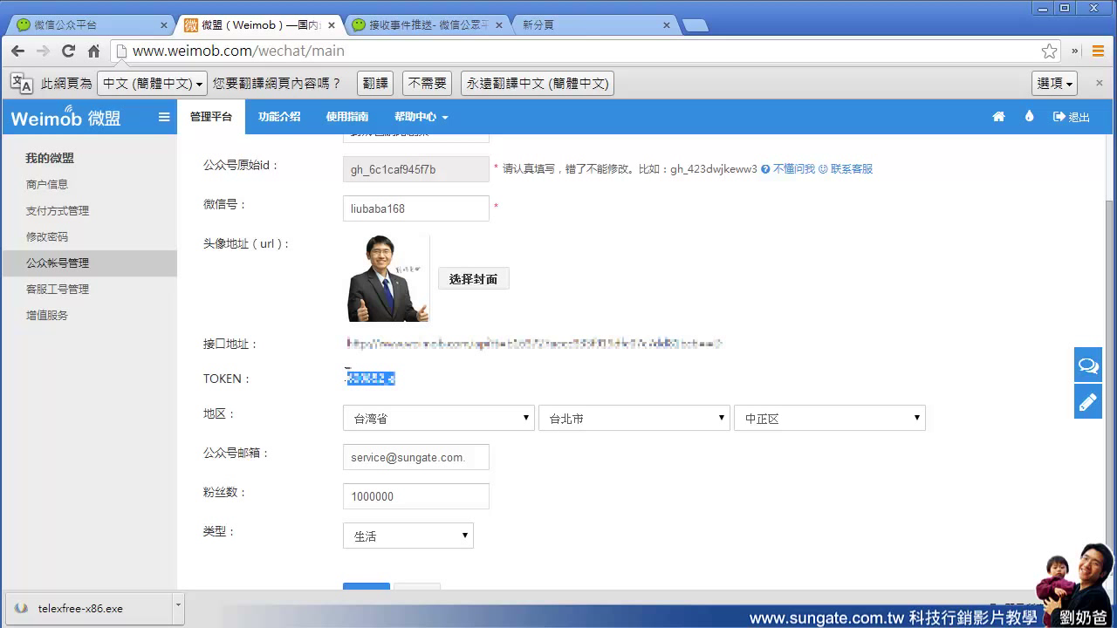
click(109, 26)
drag(441, 499, 384, 500)
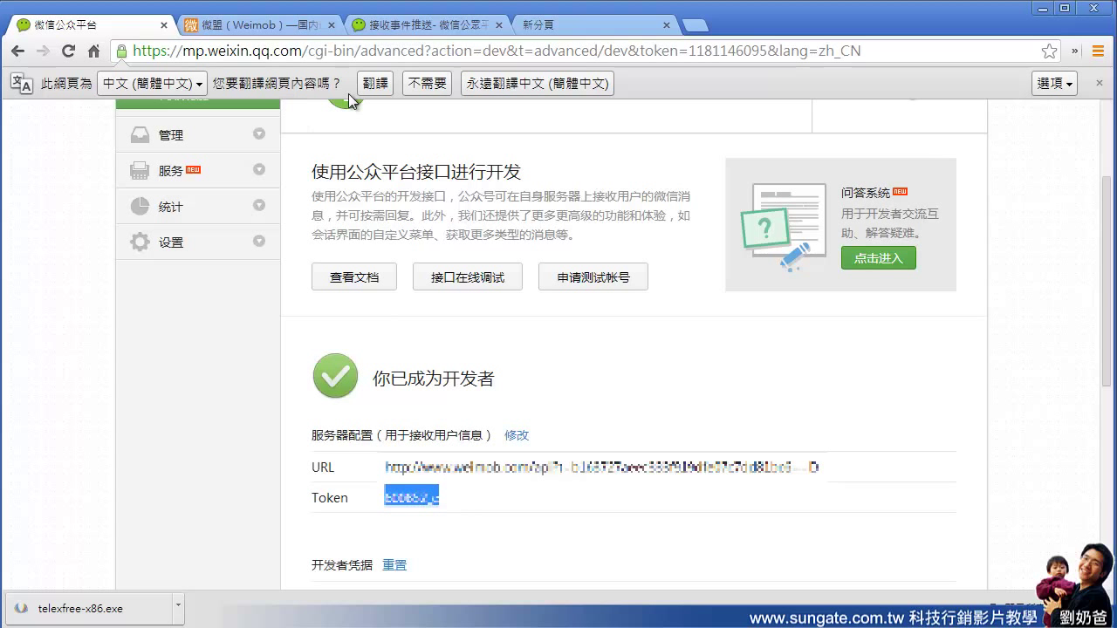
click(567, 514)
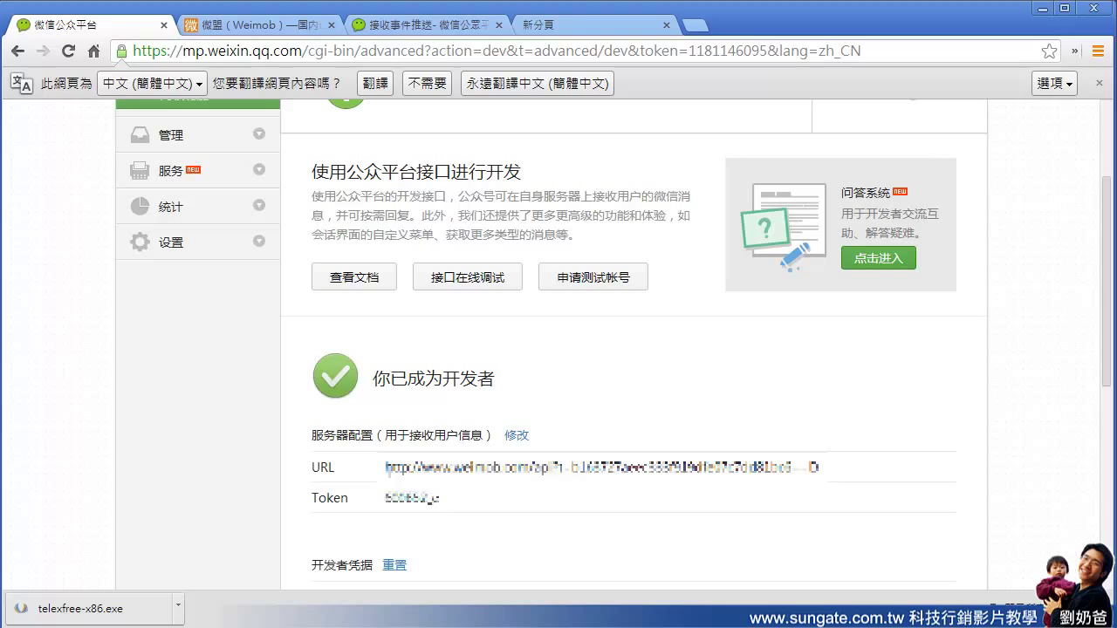
Step: Highlight the complete URL and the Token under 服务器配置 on the WeChat developer page
drag(385, 468, 827, 474)
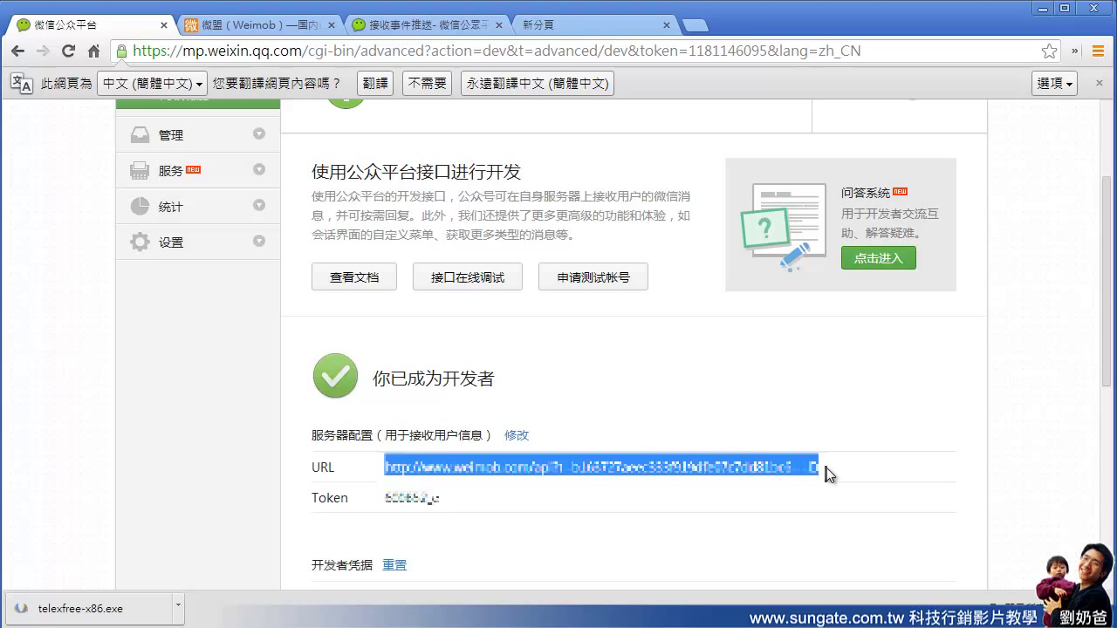
click(490, 504)
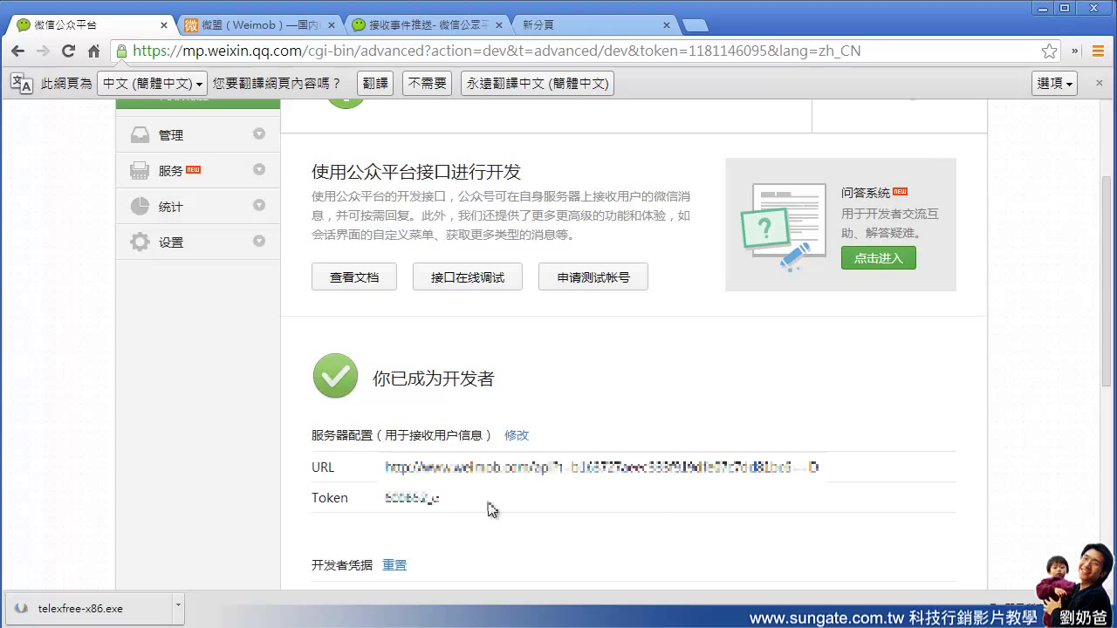
drag(443, 504, 384, 503)
click(441, 517)
Step: Go back to the Weimob binding form and point out its 公众号邮箱 and 粉丝数 fields
key(ctrl+Tab)
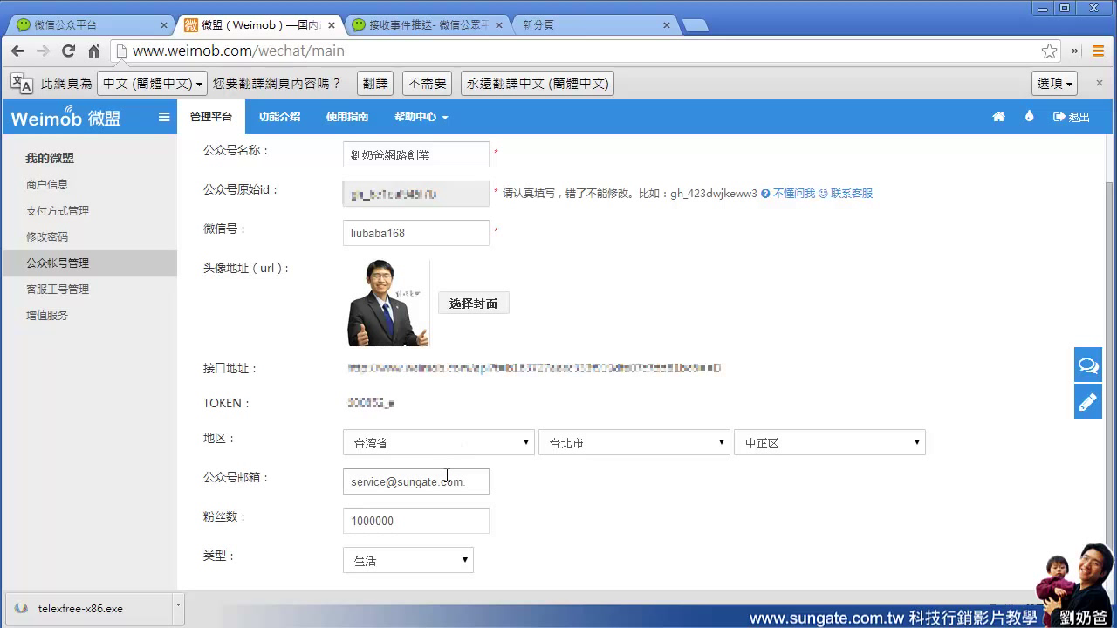
drag(478, 486, 335, 478)
drag(415, 528, 386, 526)
click(567, 554)
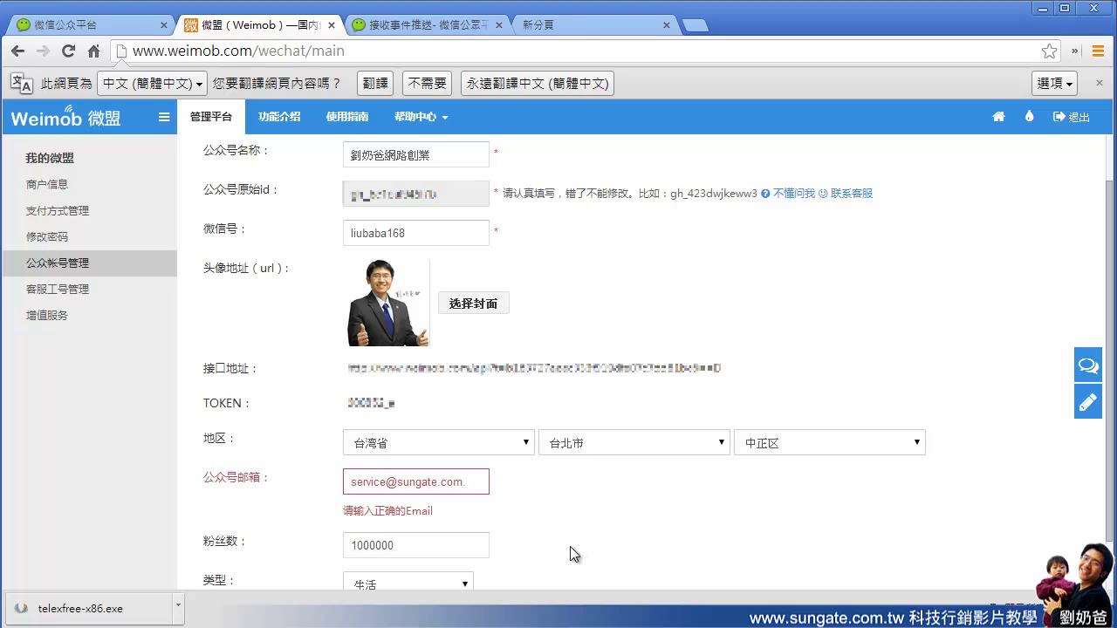
scroll(573, 555, down, 1)
click(441, 462)
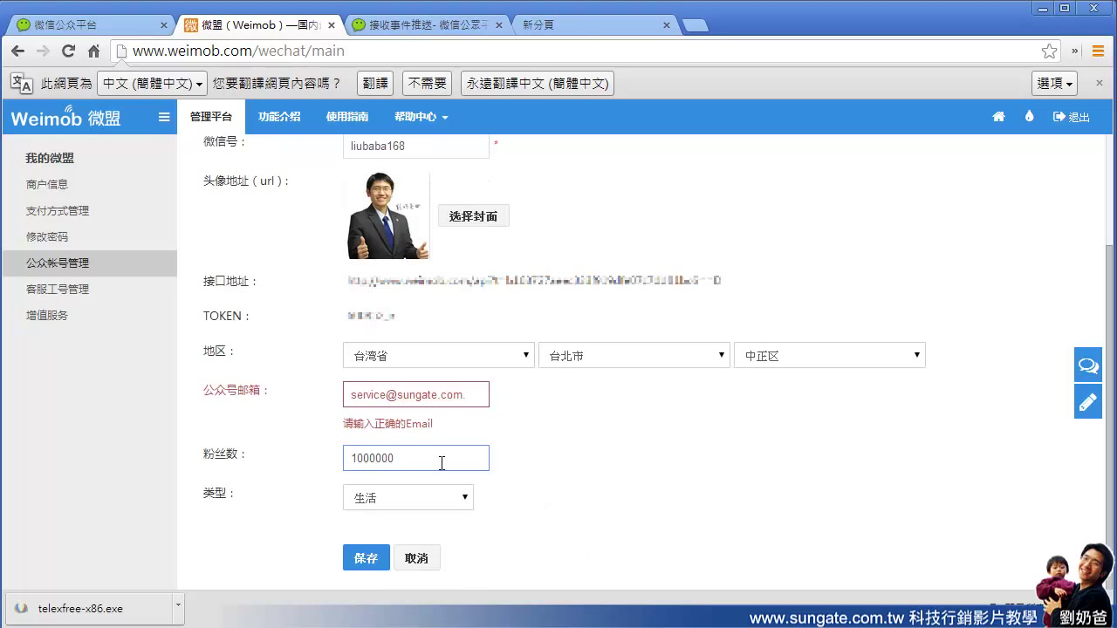
Step: View the options of the 类型 field in the binding form, keeping 生活 selected
click(447, 507)
click(461, 501)
click(464, 504)
click(591, 515)
double_click(596, 510)
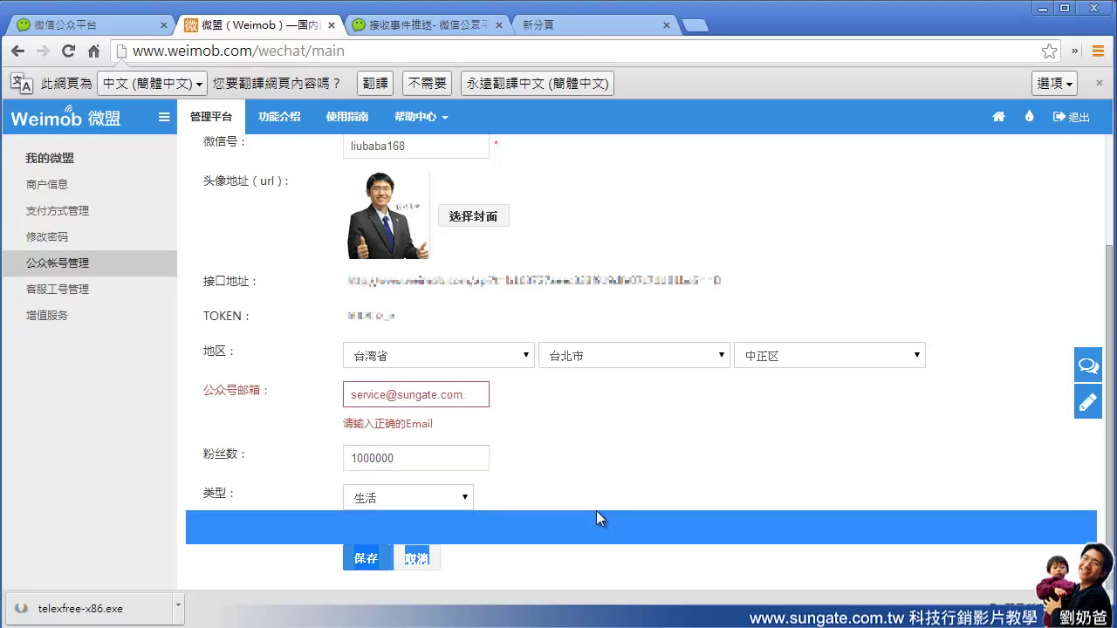
click(620, 568)
Step: Open Weimob's 功能介绍 page and review the 微活动 features from 刮刮卡 to 一站到底 and the 微服务 and 微信会员卡 sections
scroll(628, 524, up, 2)
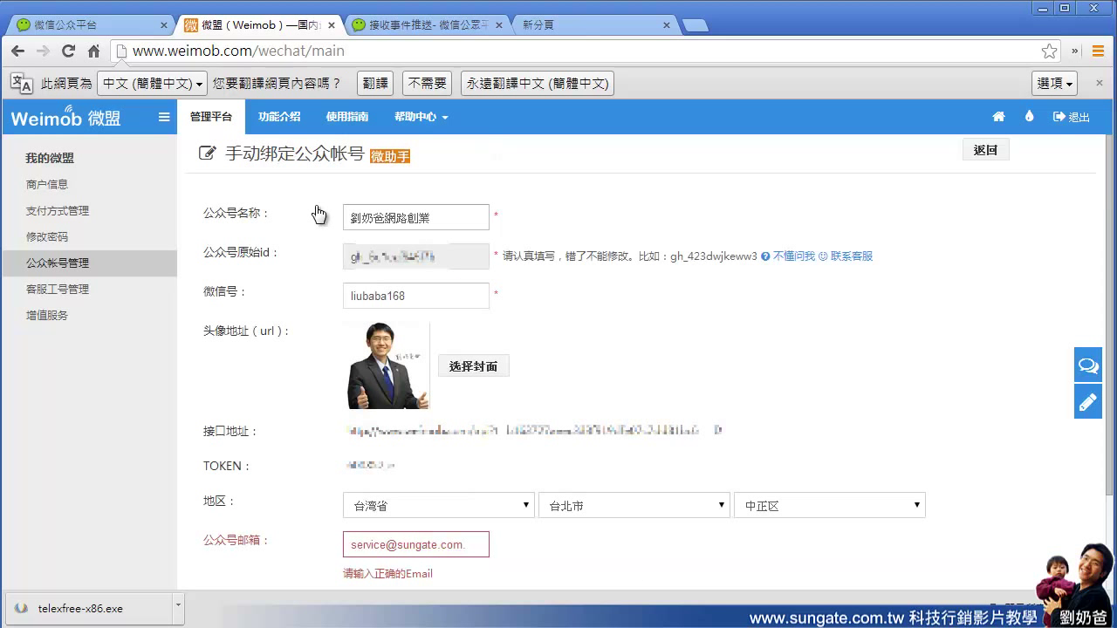
click(293, 116)
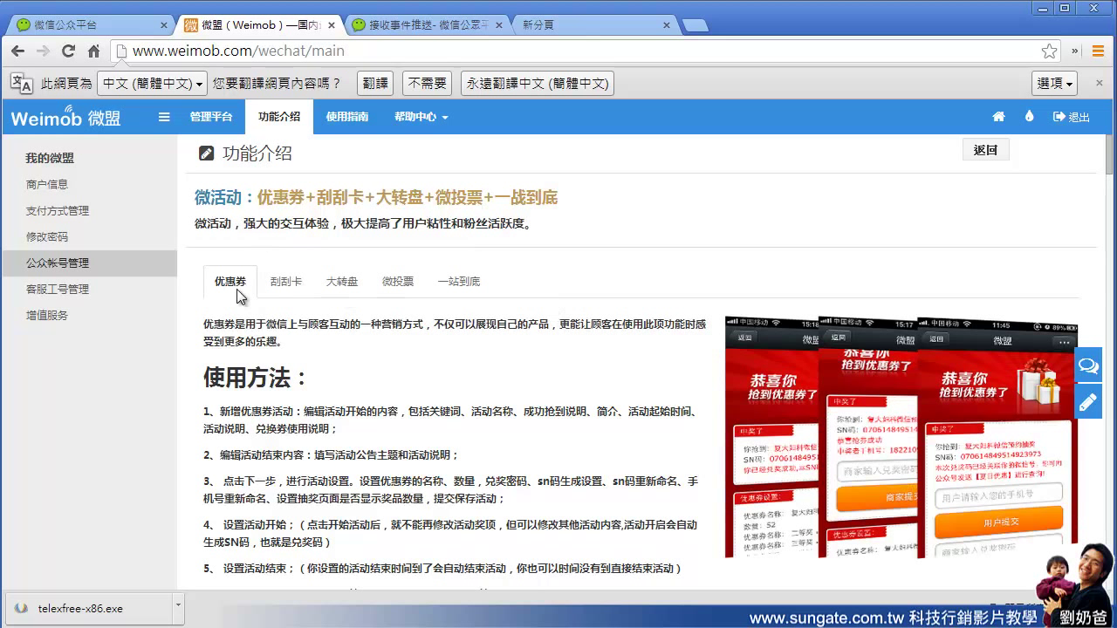
click(279, 289)
click(356, 279)
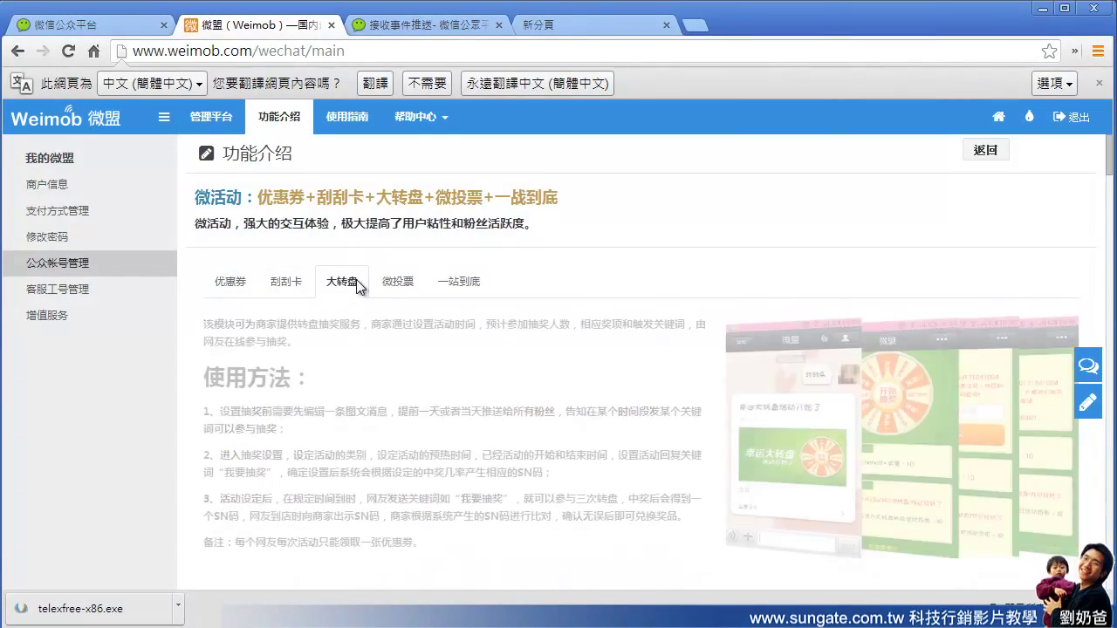
click(397, 282)
click(436, 283)
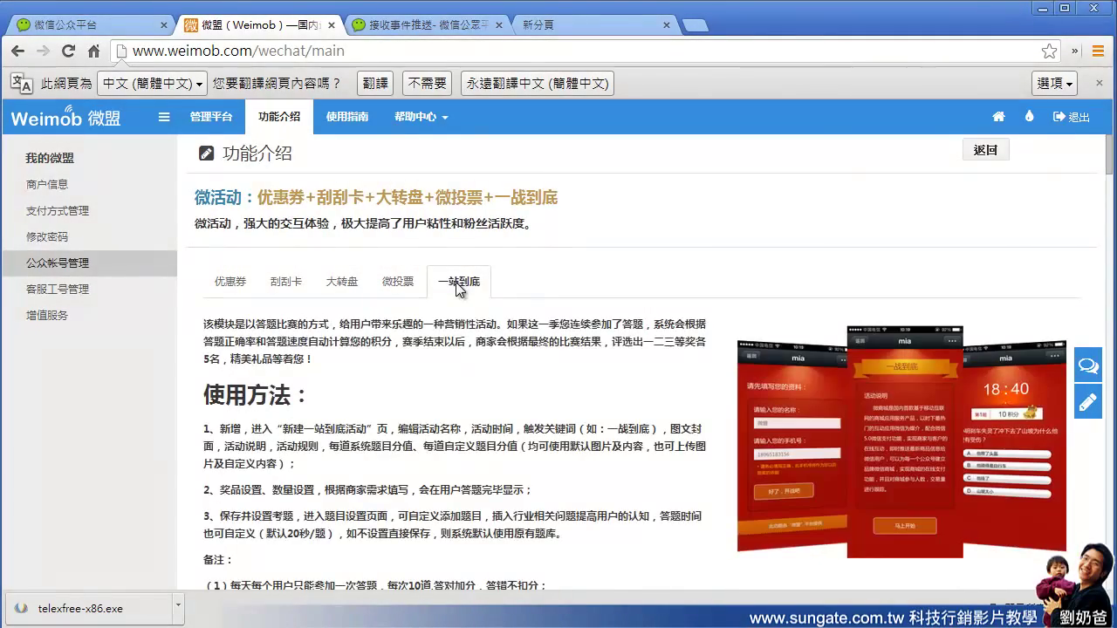
scroll(568, 344, down, 3)
scroll(568, 353, down, 3)
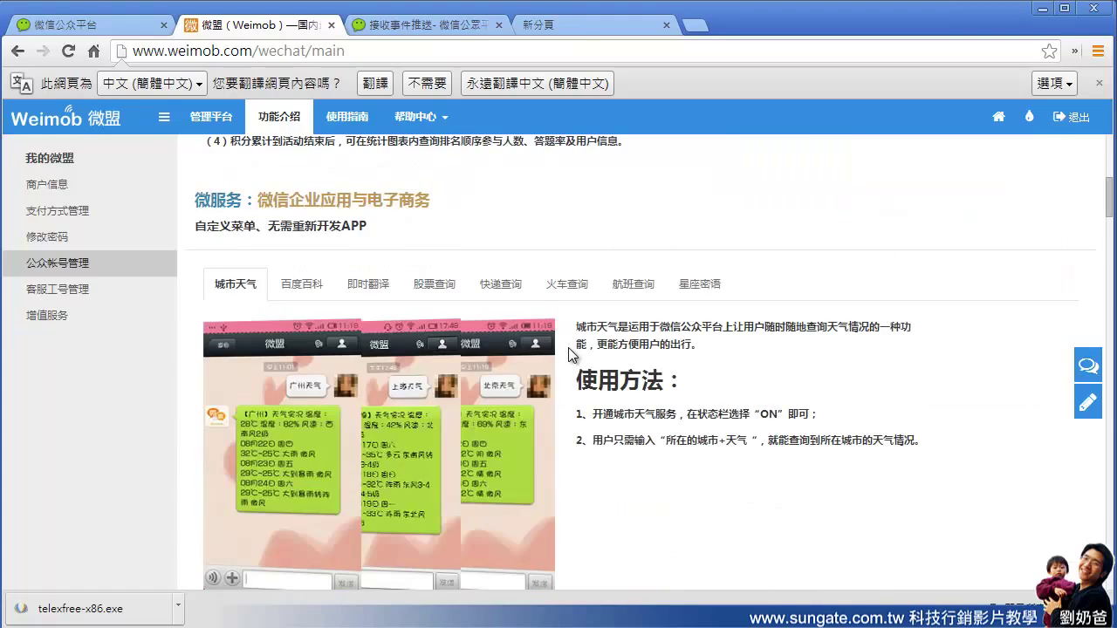
scroll(569, 352, down, 2)
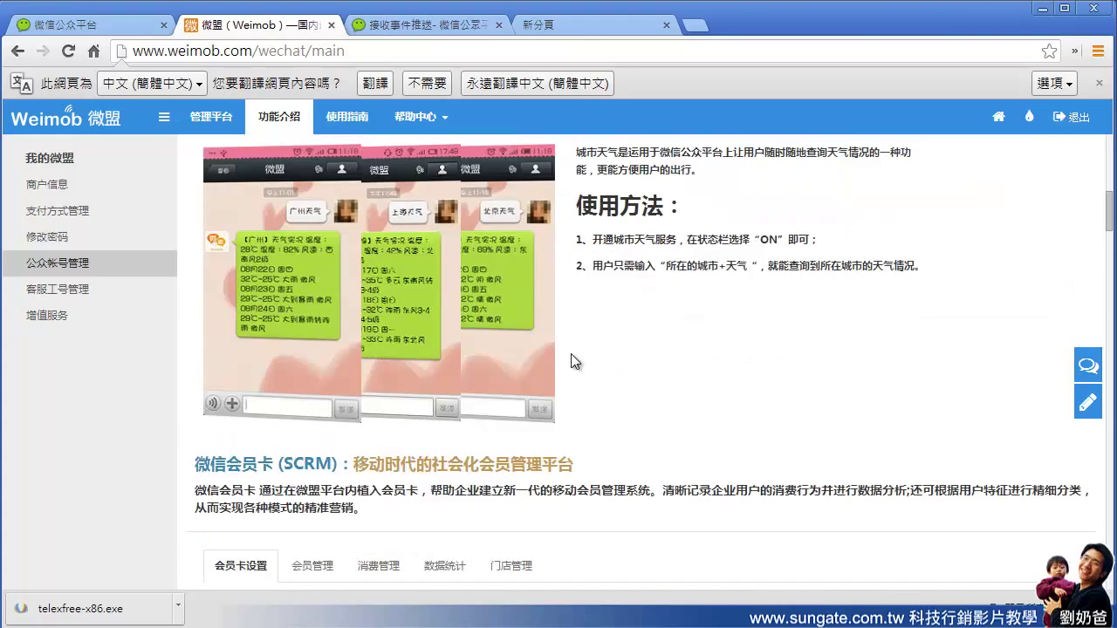
scroll(574, 361, up, 8)
Step: Return to the public account list in 管理平台 and highlight the 会员套餐 heading and the account's 增强版 package
click(247, 281)
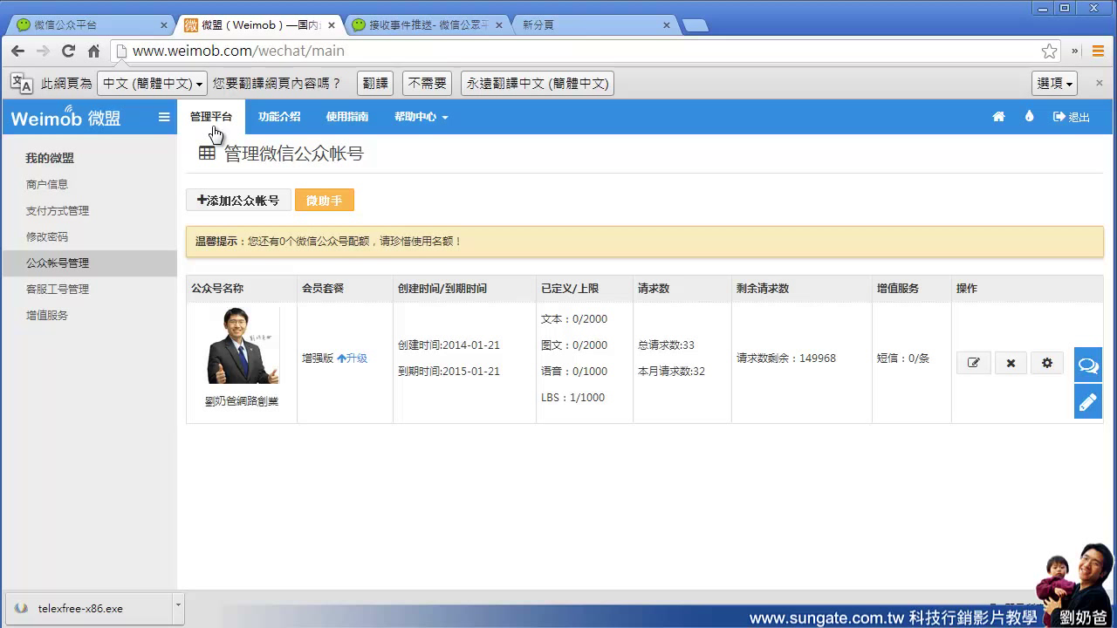
double_click(306, 290)
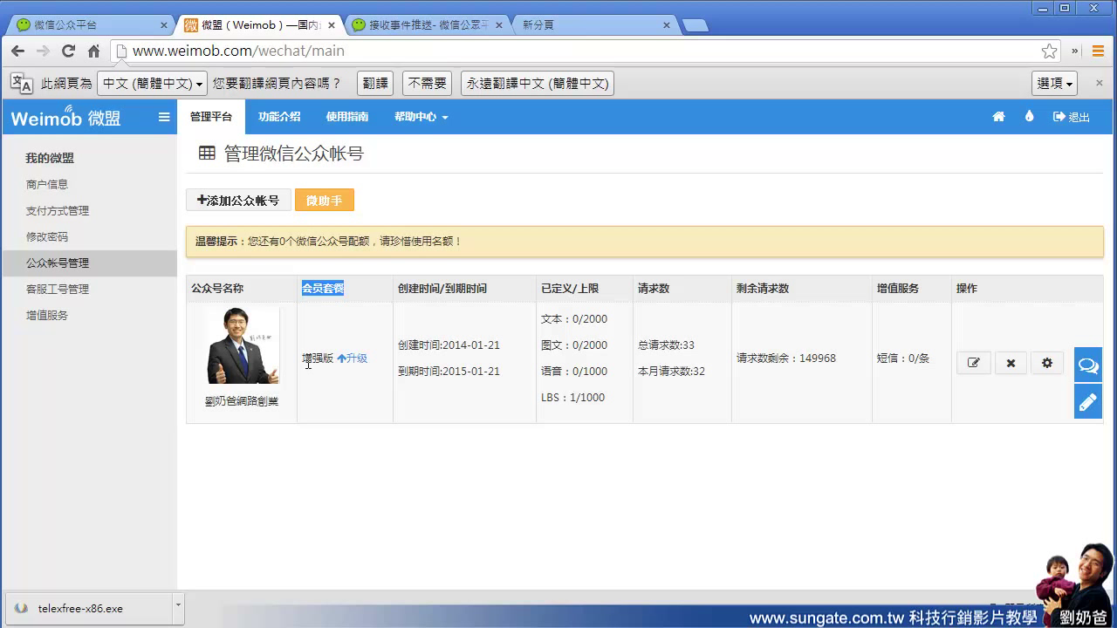
drag(303, 359, 326, 365)
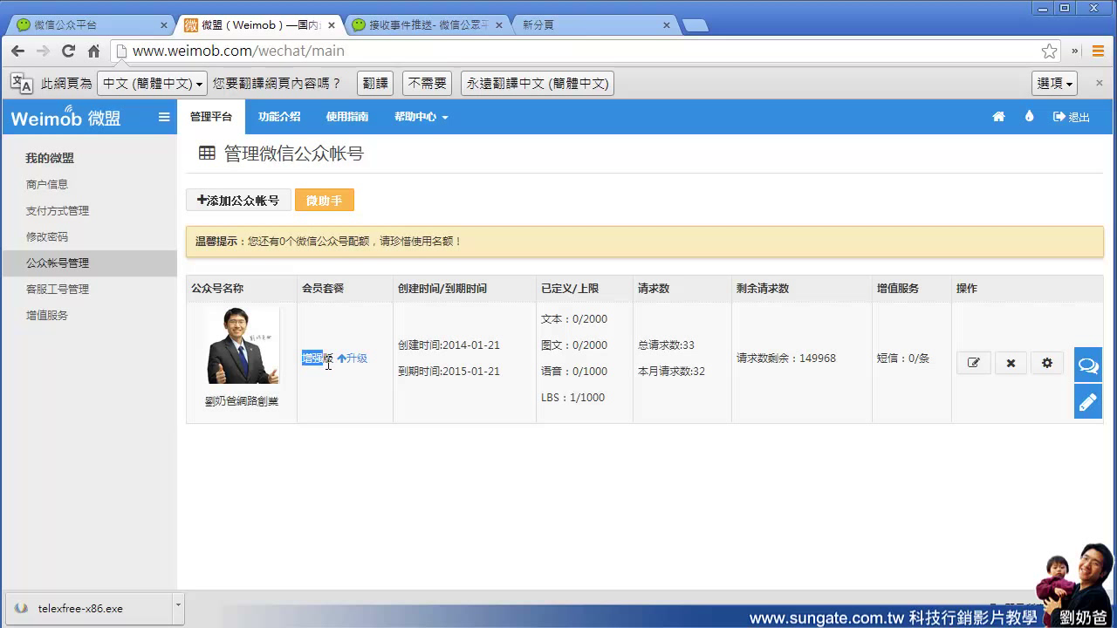
click(369, 450)
Step: Open the bound public account's 账户信息 page and browse its function list, expanding 素材库 and 自定义菜单
click(234, 347)
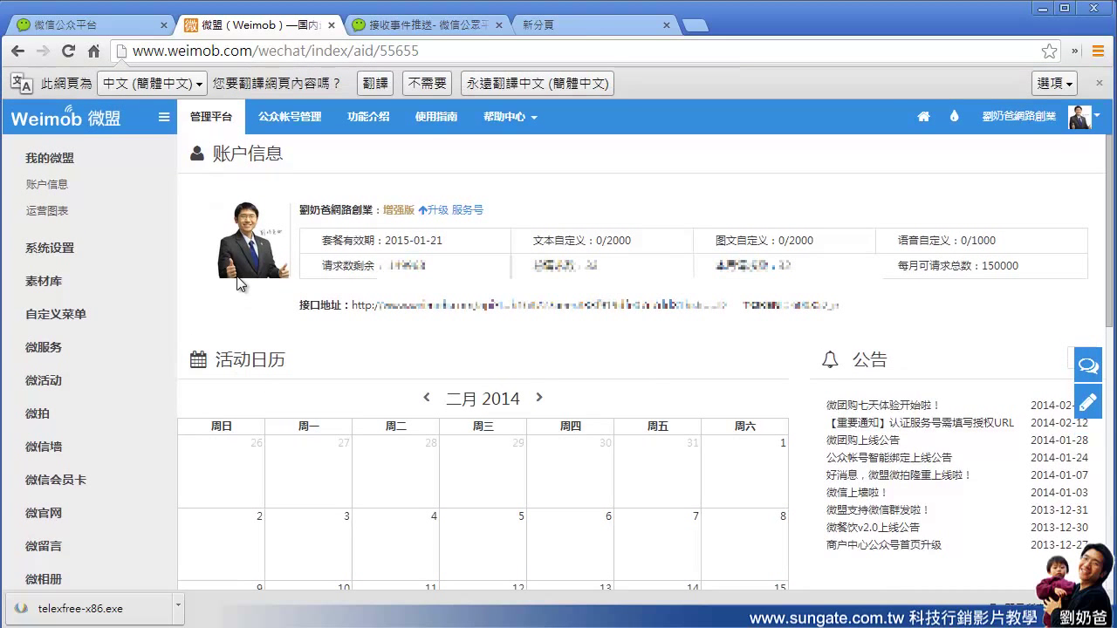
click(59, 184)
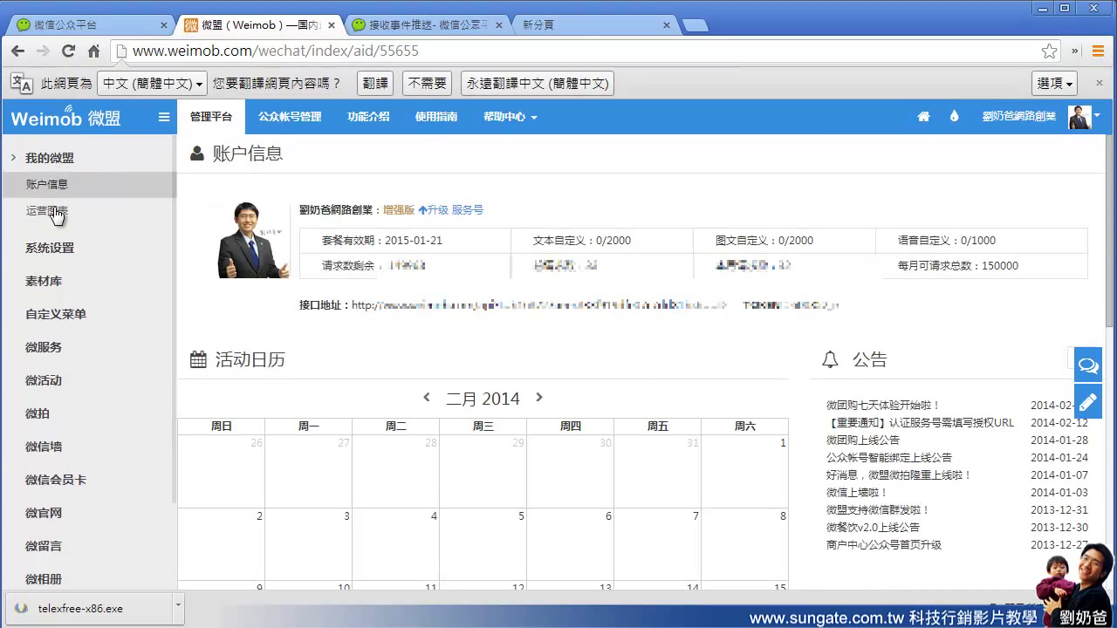
click(52, 281)
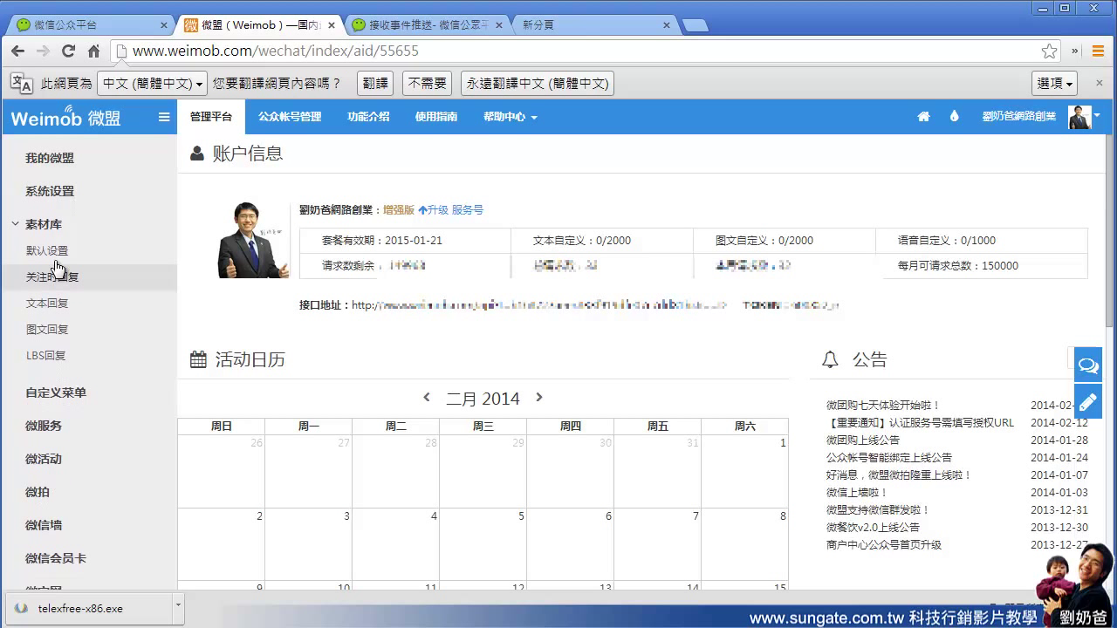
click(54, 397)
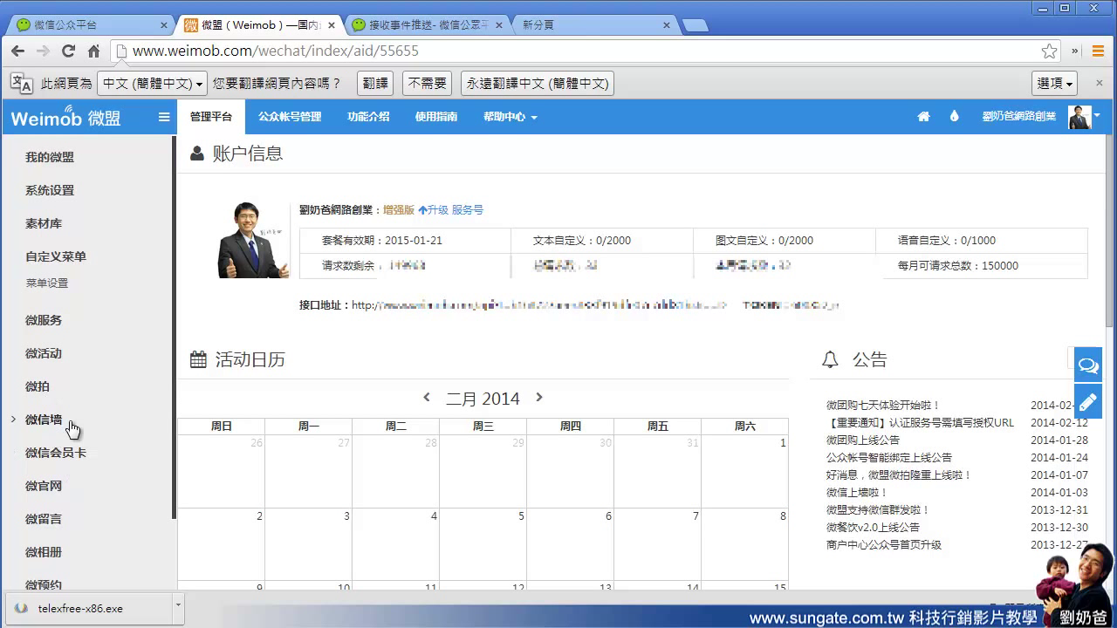
scroll(98, 428, down, 3)
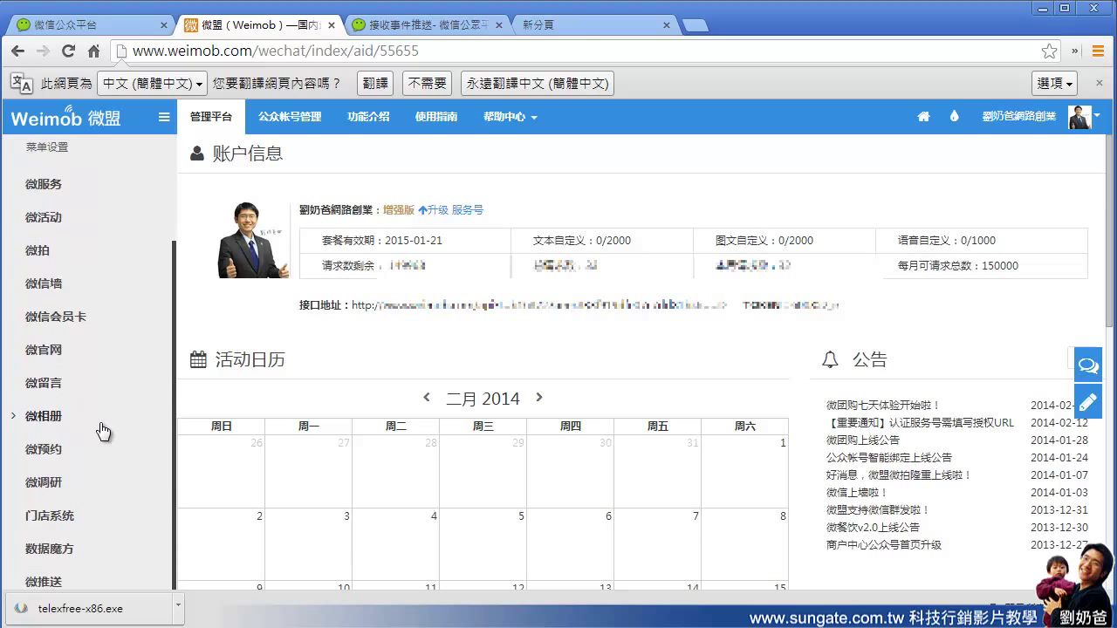
scroll(97, 435, up, 3)
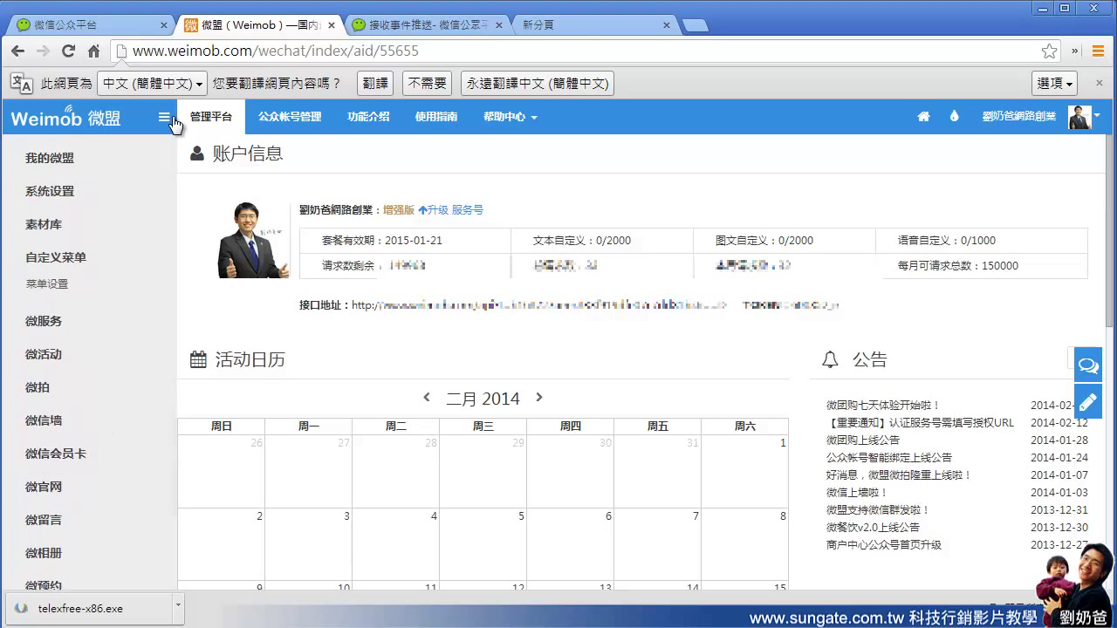
Step: Show the 群发功能 message page on the WeChat public platform, and return to the Weimob account page
click(119, 23)
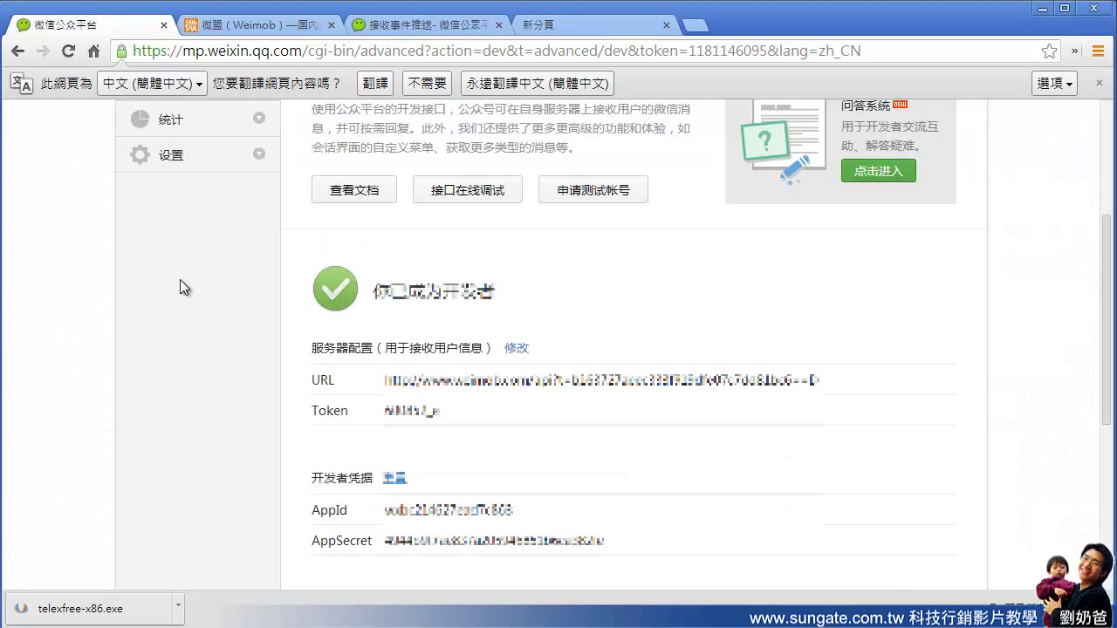
scroll(218, 305, up, 3)
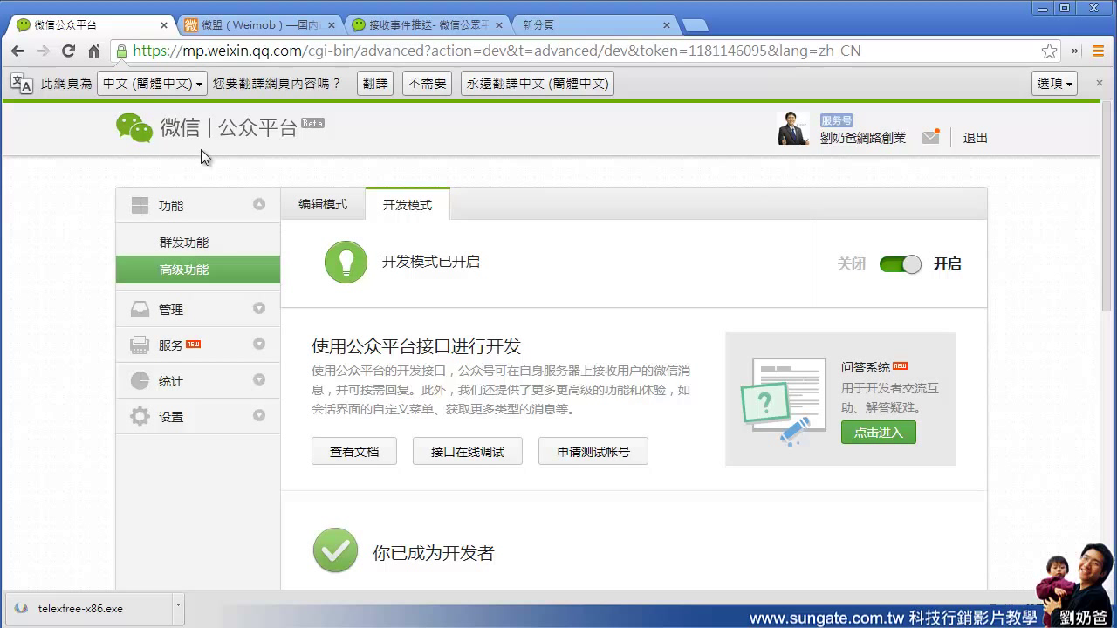
click(185, 244)
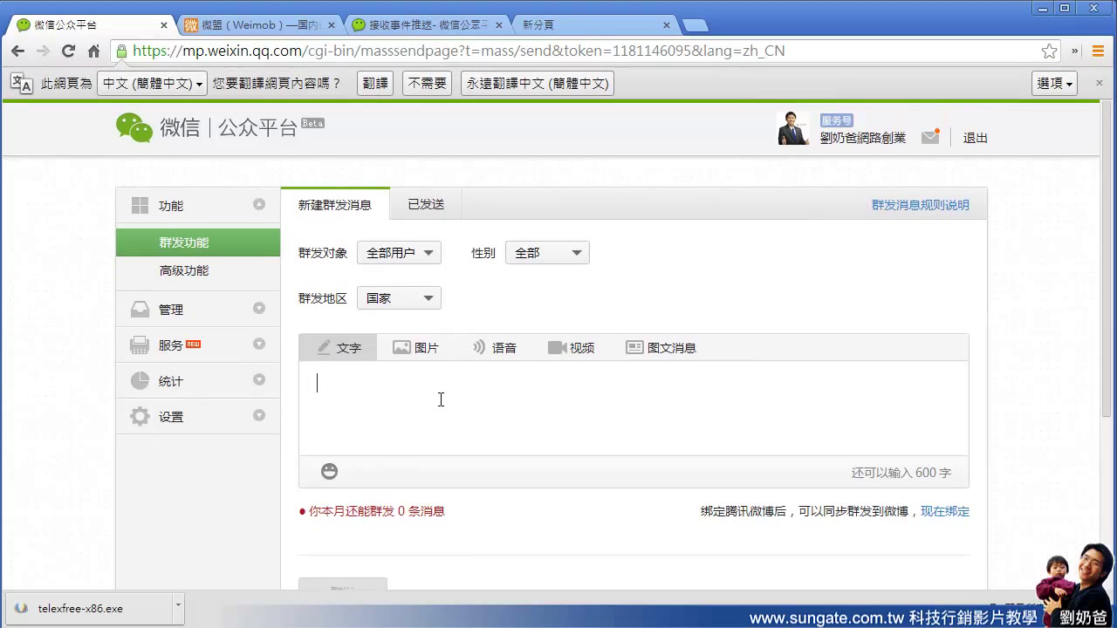
click(381, 420)
click(275, 27)
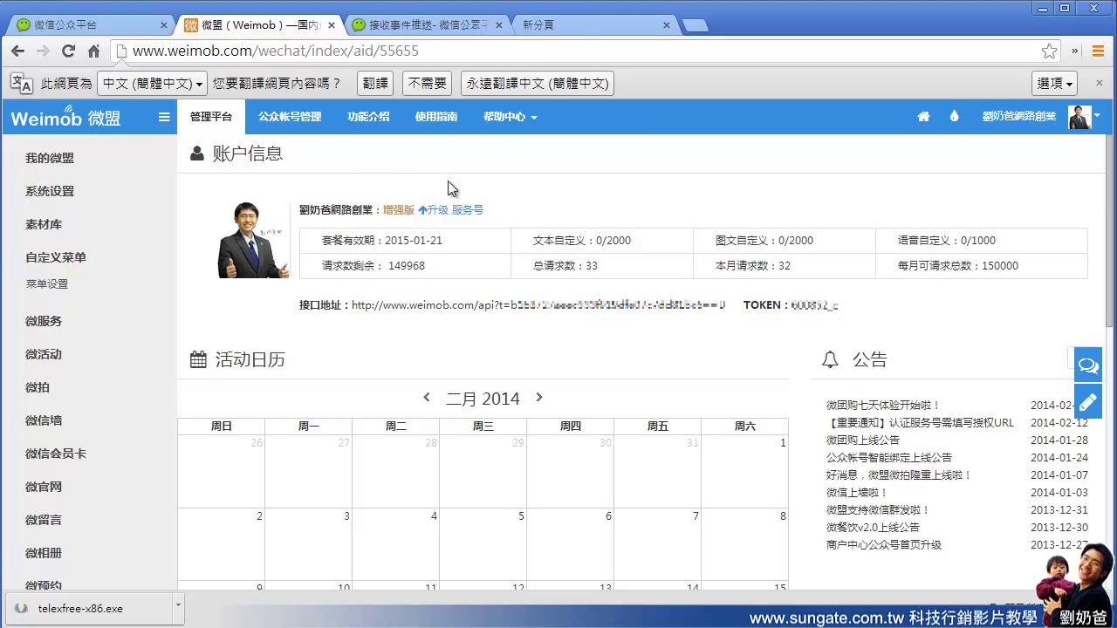